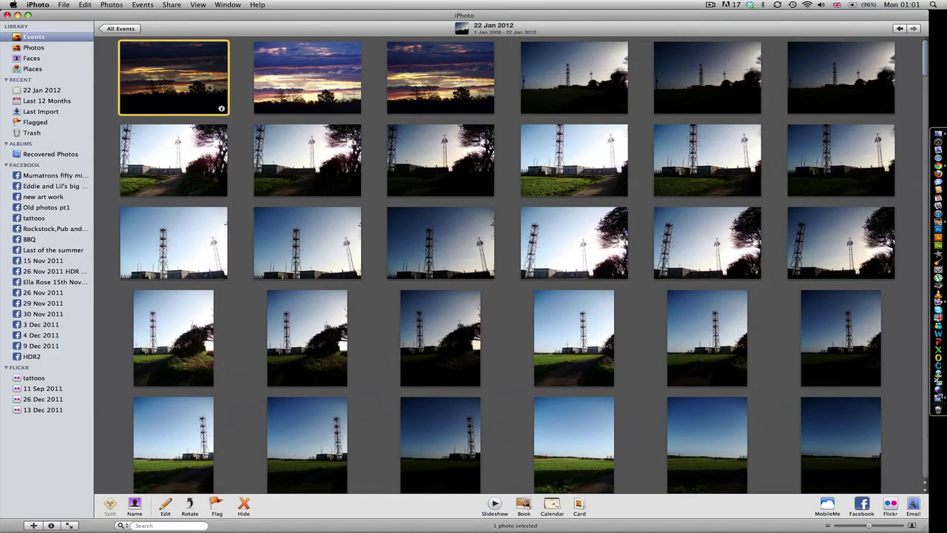
# Step: Merge the three bracketed sunset photos for HDR processing in Photomatix Pro, preprocessing them with alignment by matching features and cropping
pyautogui.doubleClick(208, 87)
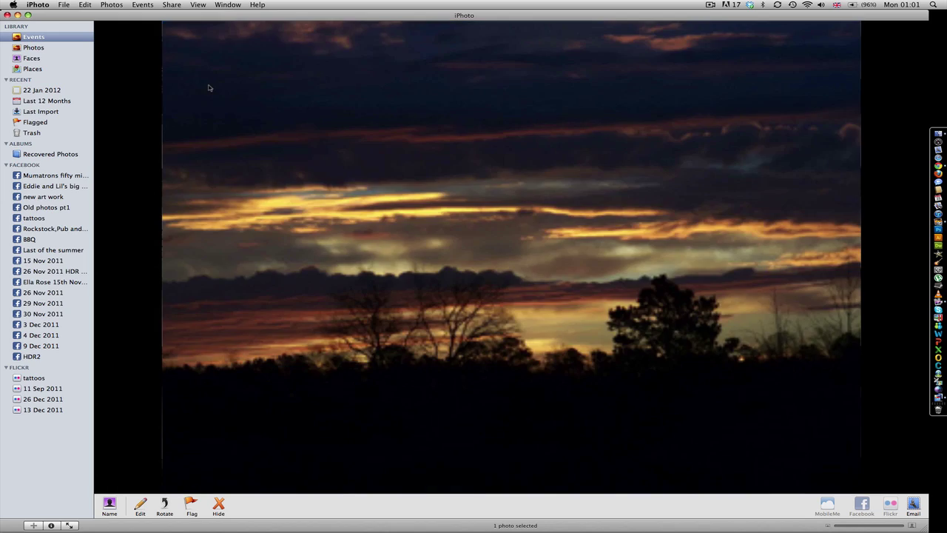
pyautogui.doubleClick(209, 86)
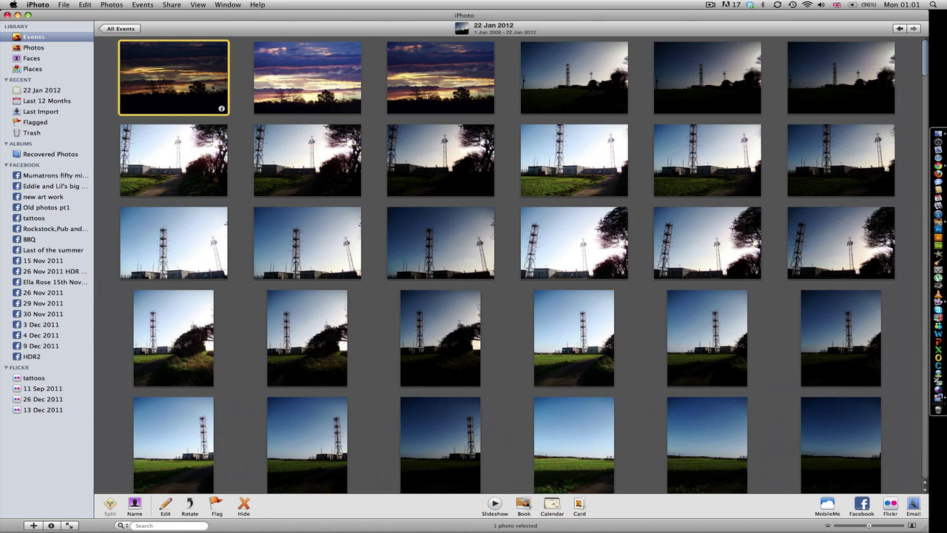
pyautogui.keyDown('shift'); pyautogui.click(401, 87); pyautogui.keyUp('shift')
pyautogui.moveTo(403, 88); pyautogui.dragTo(929, 398)
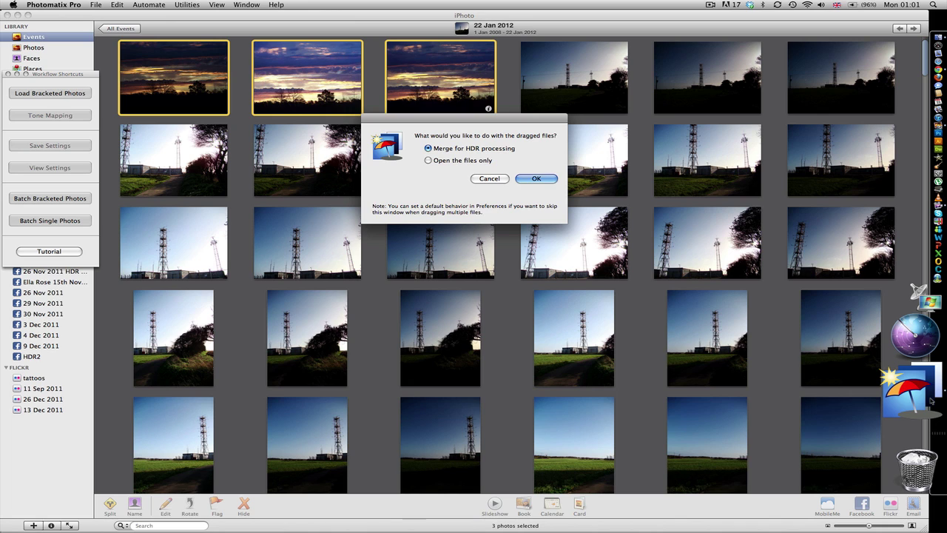
pyautogui.press('Return')
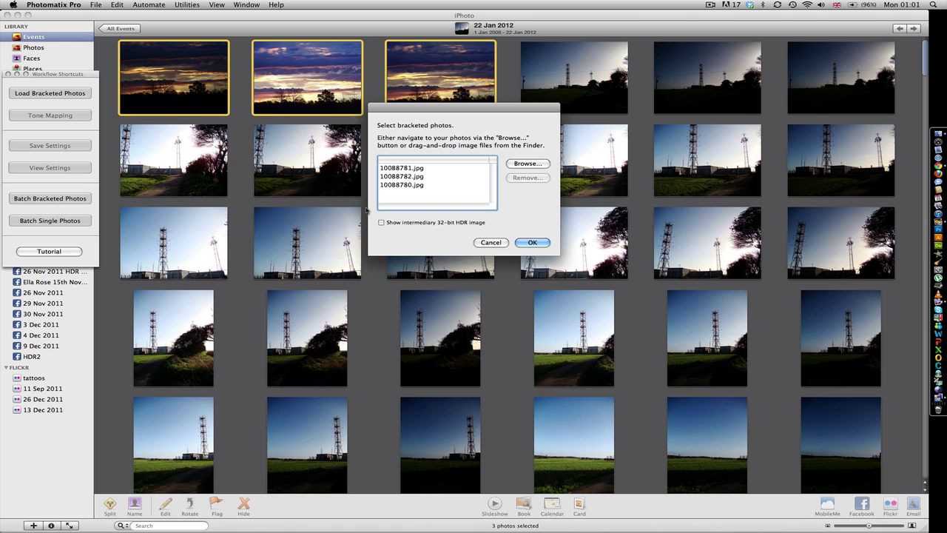
pyautogui.press('Return')
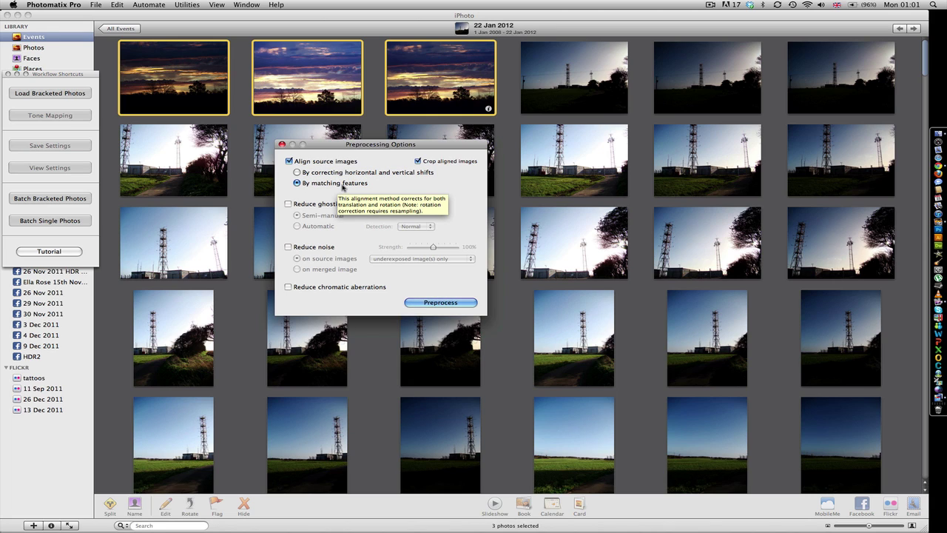
pyautogui.press('Return')
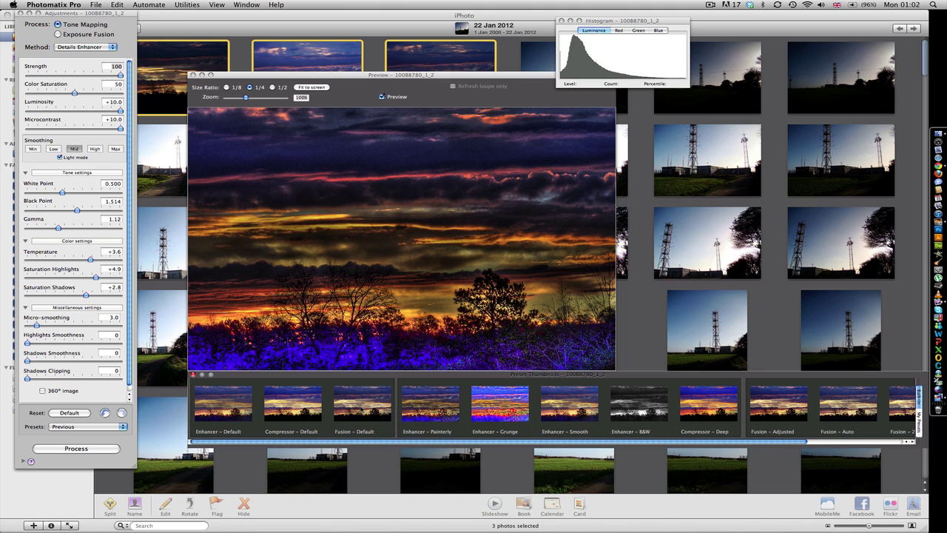
# Step: Try several Compressor, Fusion and Enhancer presets on the merged sunset image and apply the Enhancer - Painterly preset
pyautogui.hscroll(5, 510, 409)
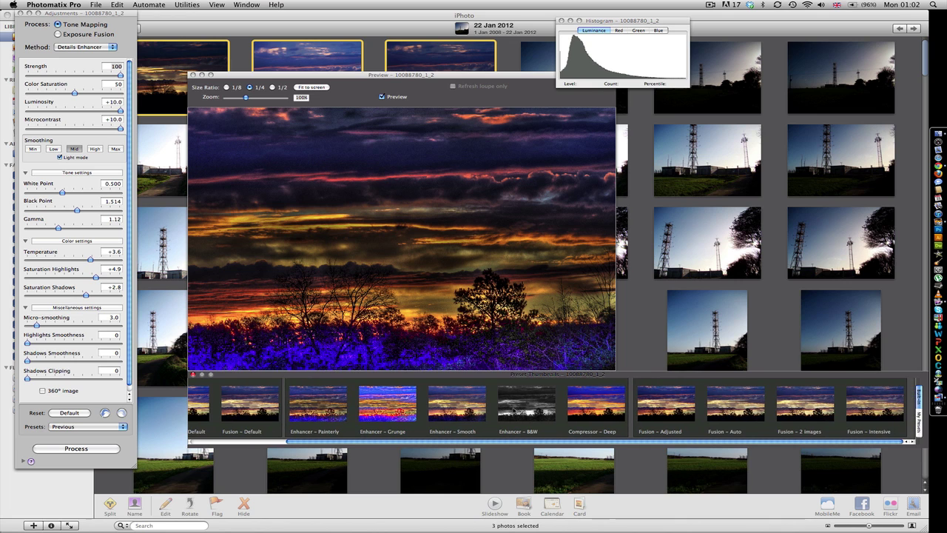
pyautogui.click(577, 405)
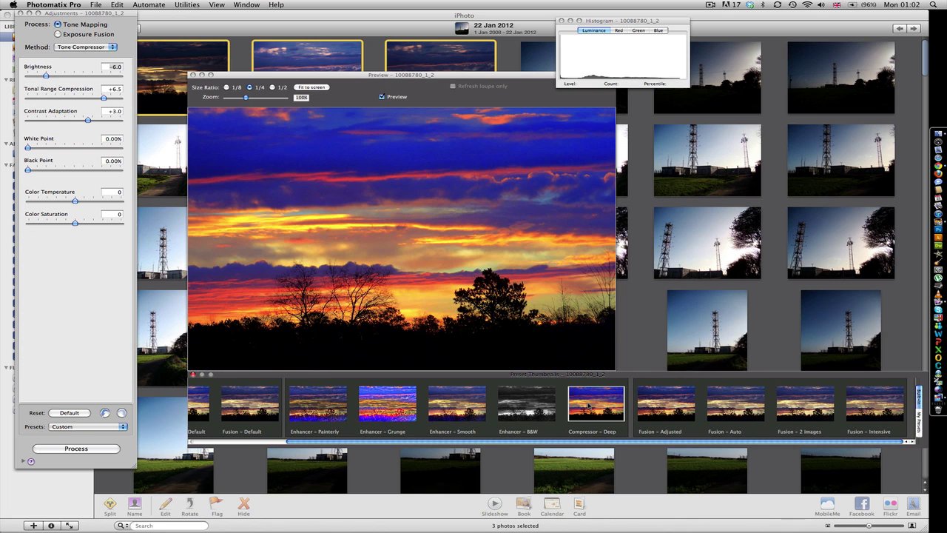
pyautogui.click(649, 405)
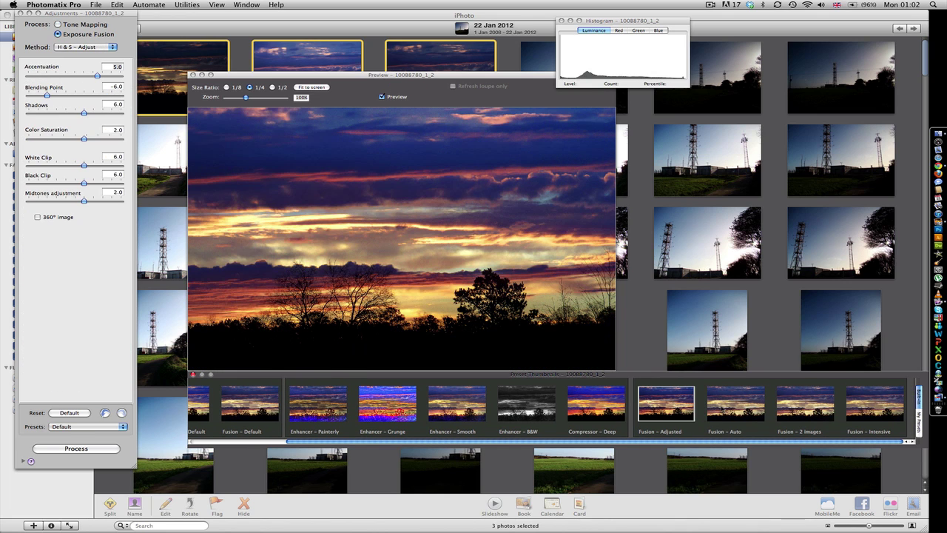
pyautogui.click(735, 408)
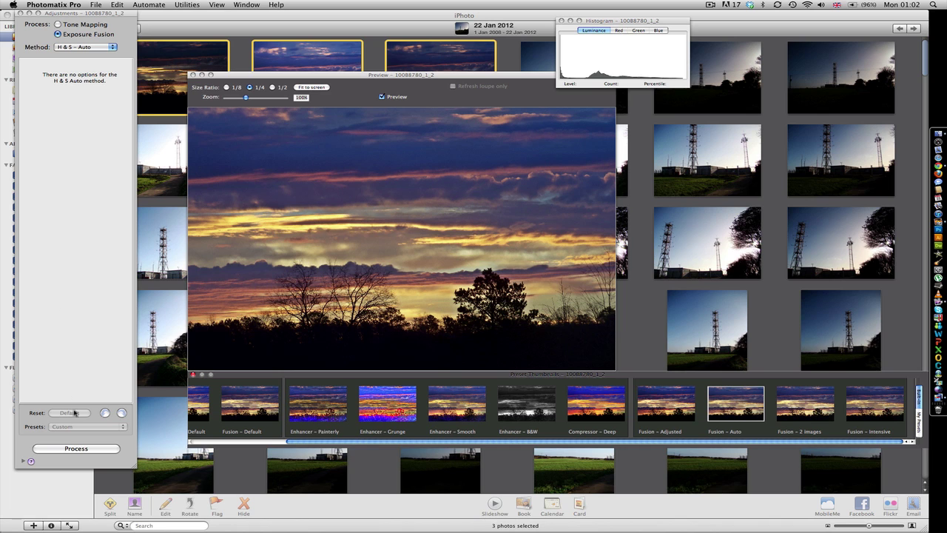
pyautogui.click(523, 416)
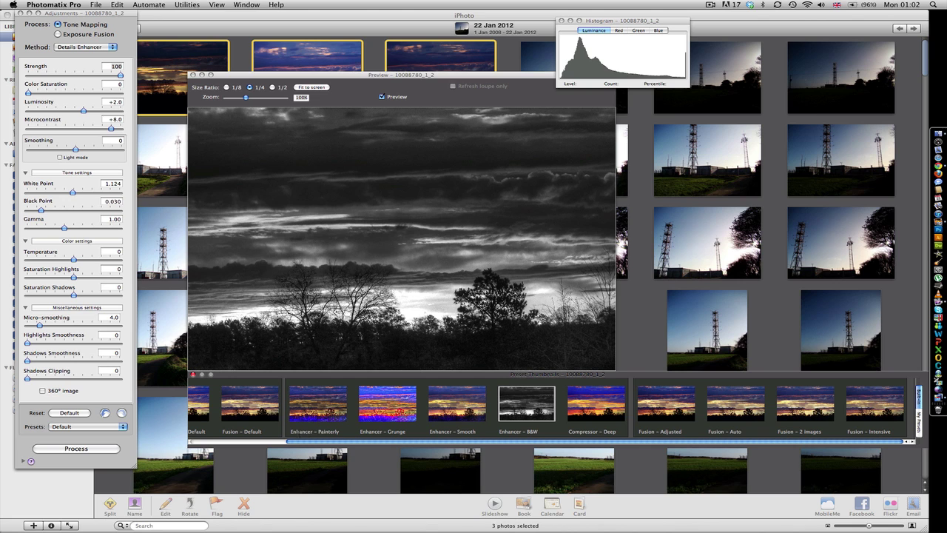
pyautogui.click(319, 412)
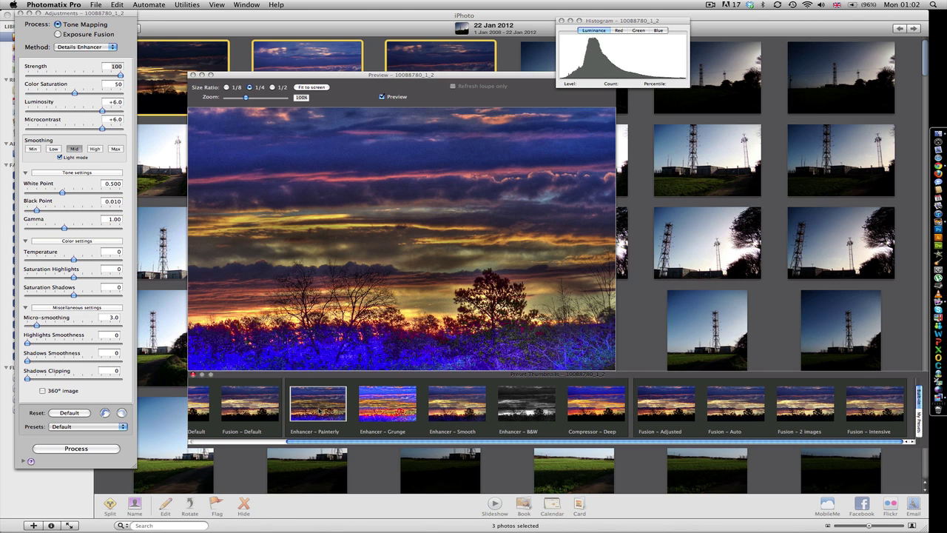
pyautogui.click(377, 409)
pyautogui.click(329, 407)
# Step: Test Strength at 0 and return it to 100, and set Color Saturation to 100 and Luminosity and Microcontrast to +10.0
pyautogui.moveTo(114, 75); pyautogui.dragTo(27, 75)
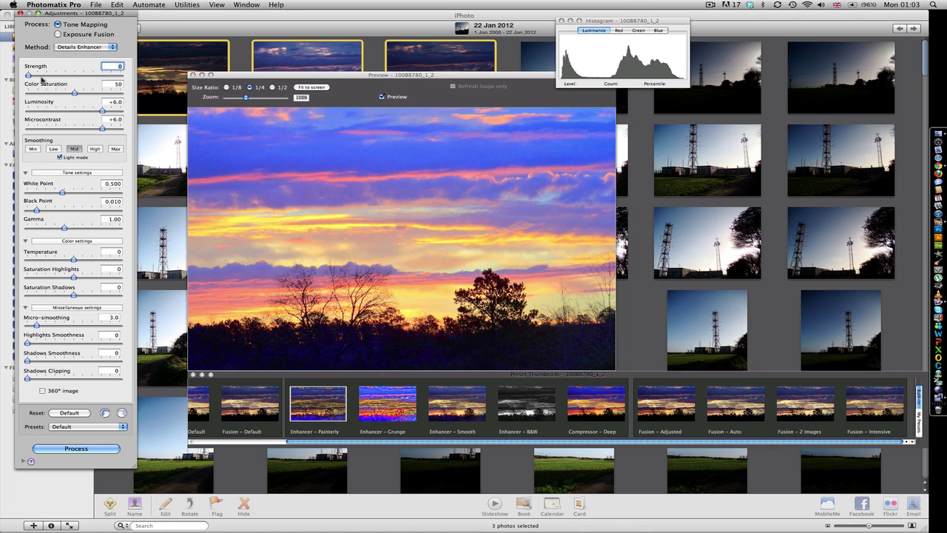
pyautogui.moveTo(43, 76); pyautogui.dragTo(121, 76)
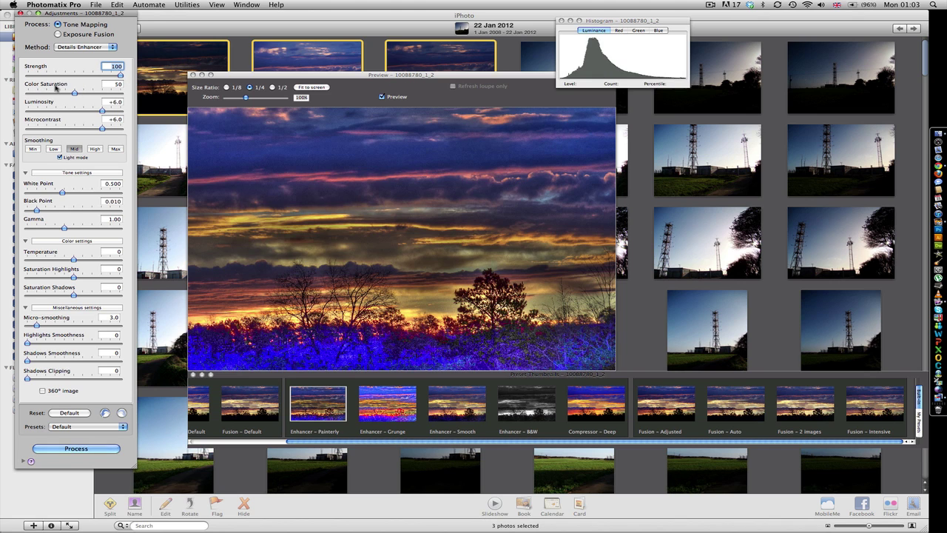
pyautogui.moveTo(74, 92); pyautogui.dragTo(130, 93)
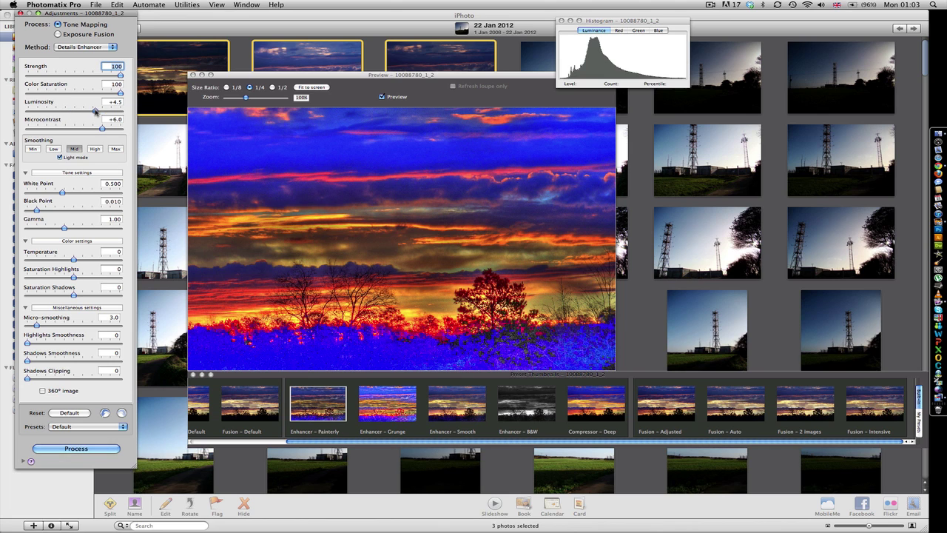
pyautogui.moveTo(102, 111); pyautogui.dragTo(126, 130)
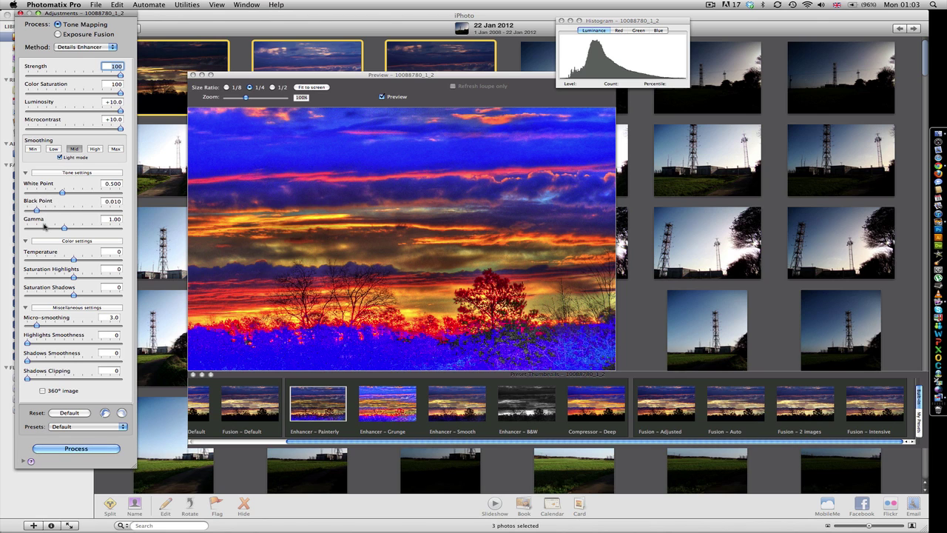
# Step: Adjust the tone settings to a White Point of 1.196, a Black Point of 1.787 and a Gamma of 1.16
pyautogui.moveTo(63, 192); pyautogui.dragTo(88, 192)
pyautogui.click(59, 192)
pyautogui.click(86, 211)
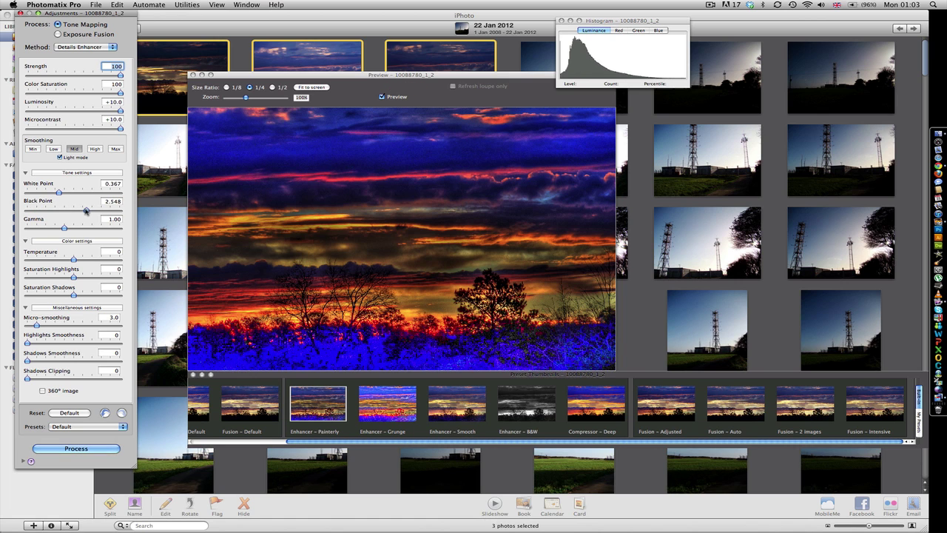
pyautogui.moveTo(87, 211); pyautogui.dragTo(63, 211)
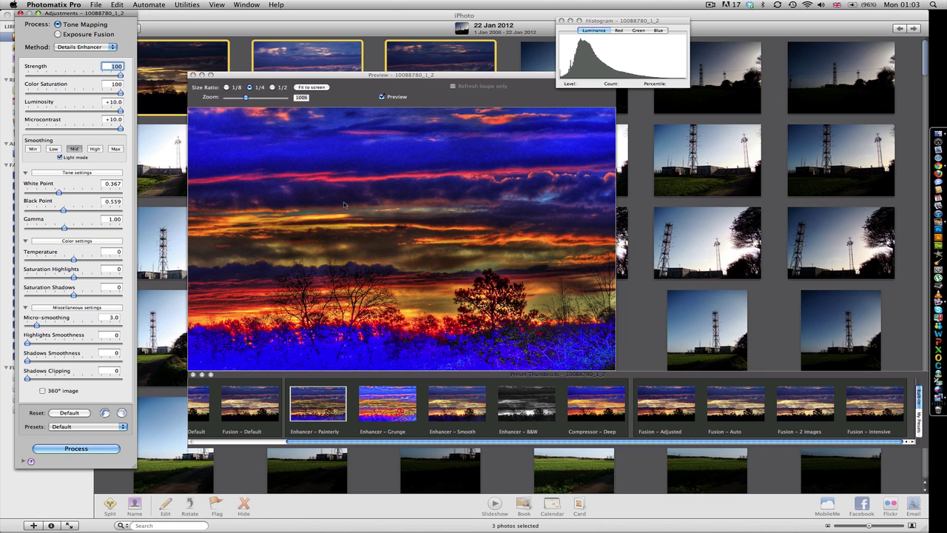
pyautogui.click(56, 228)
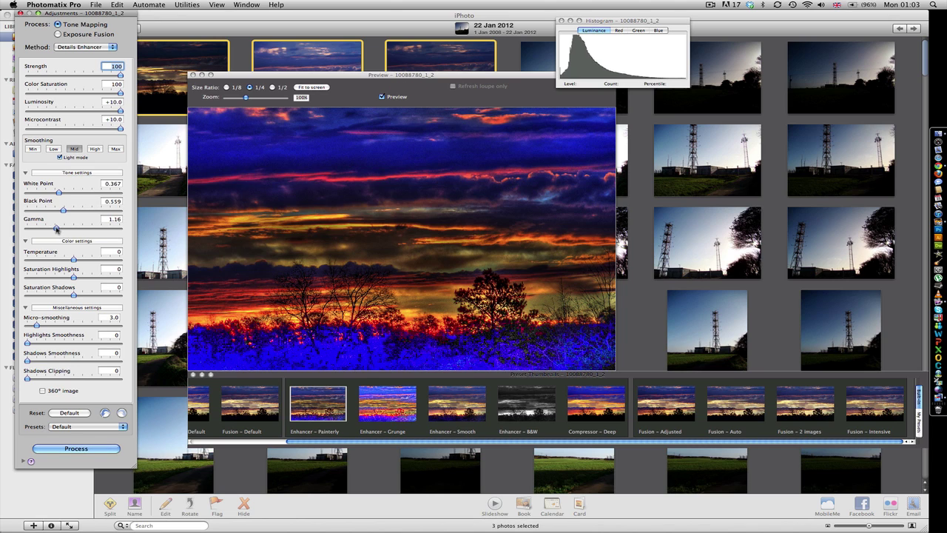
pyautogui.click(73, 193)
pyautogui.click(79, 209)
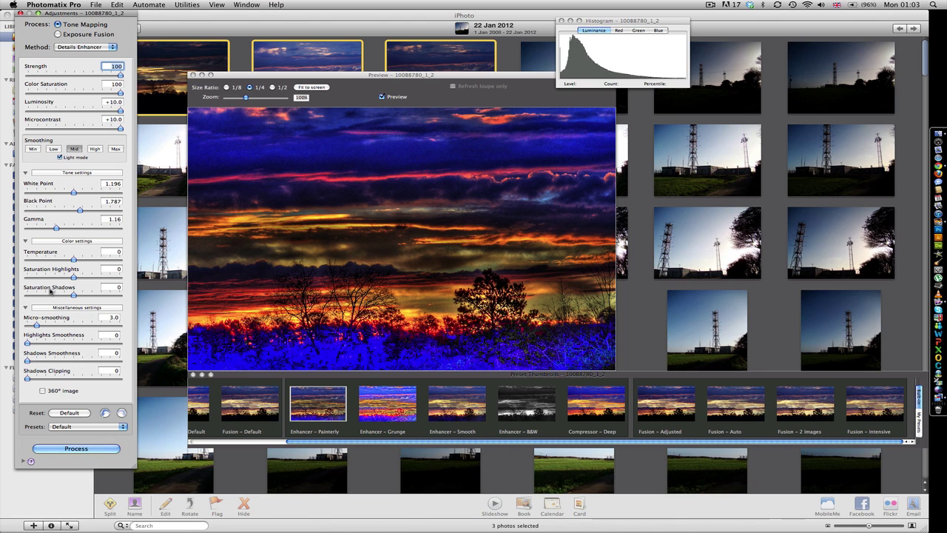
# Step: Try a warm and a cool color Temperature and settle on -0.3
pyautogui.click(104, 260)
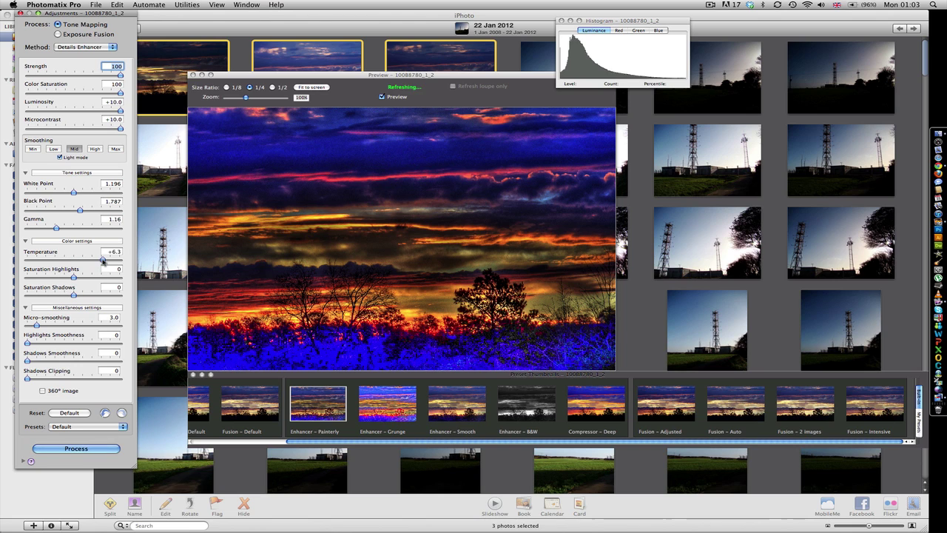
pyautogui.click(46, 260)
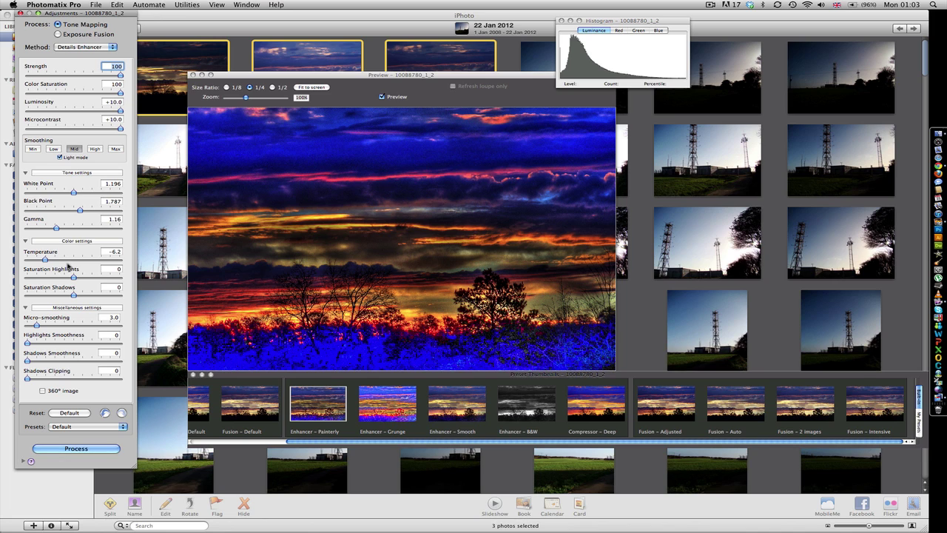
pyautogui.click(72, 260)
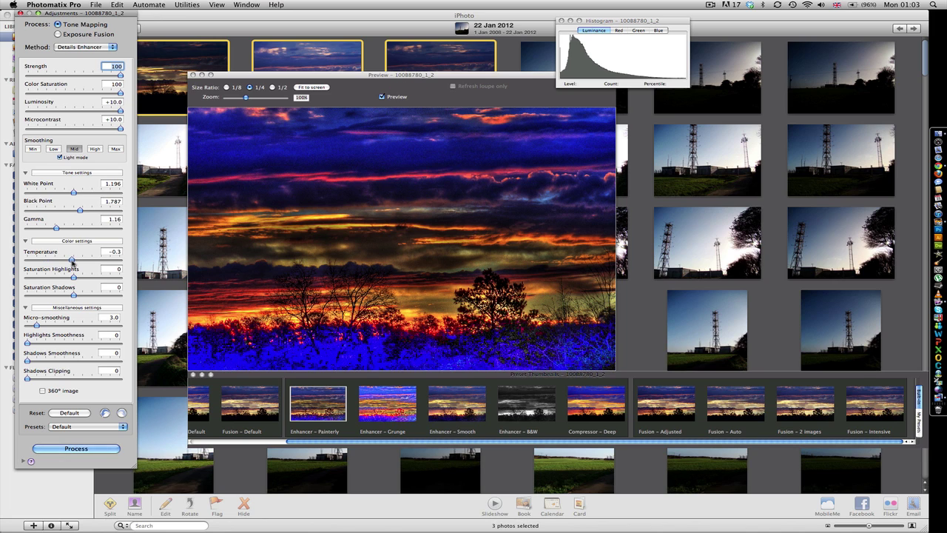
# Step: Set Saturation Highlights to +10.0, test the extremes of Saturation Shadows and set it to -1.4
pyautogui.click(108, 278)
pyautogui.moveTo(107, 278); pyautogui.dragTo(122, 278)
pyautogui.moveTo(120, 277)
pyautogui.mouseDown()
pyautogui.moveTo(28, 276)
pyautogui.moveTo(123, 279)
pyautogui.mouseUp()
pyautogui.moveTo(62, 294); pyautogui.dragTo(141, 302)
pyautogui.moveTo(65, 295); pyautogui.dragTo(10, 295)
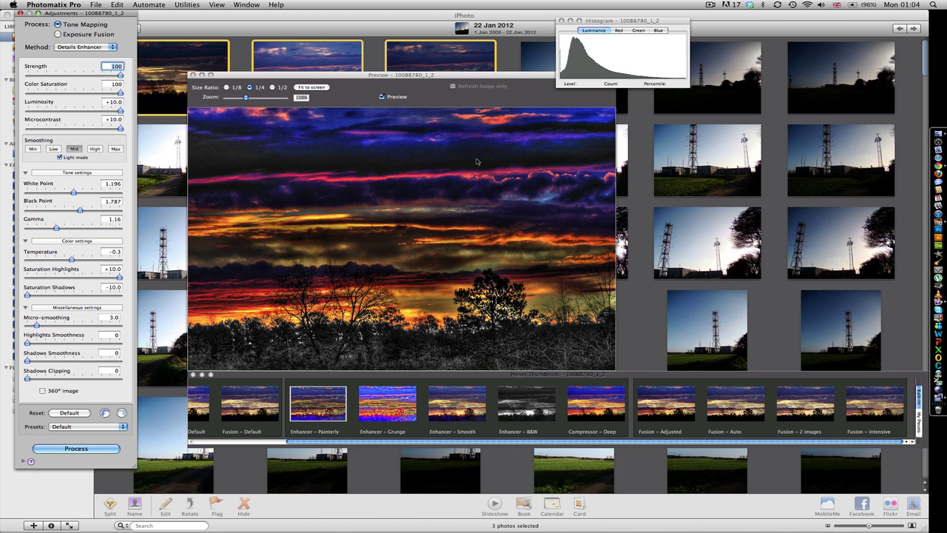
pyautogui.moveTo(30, 296); pyautogui.dragTo(68, 295)
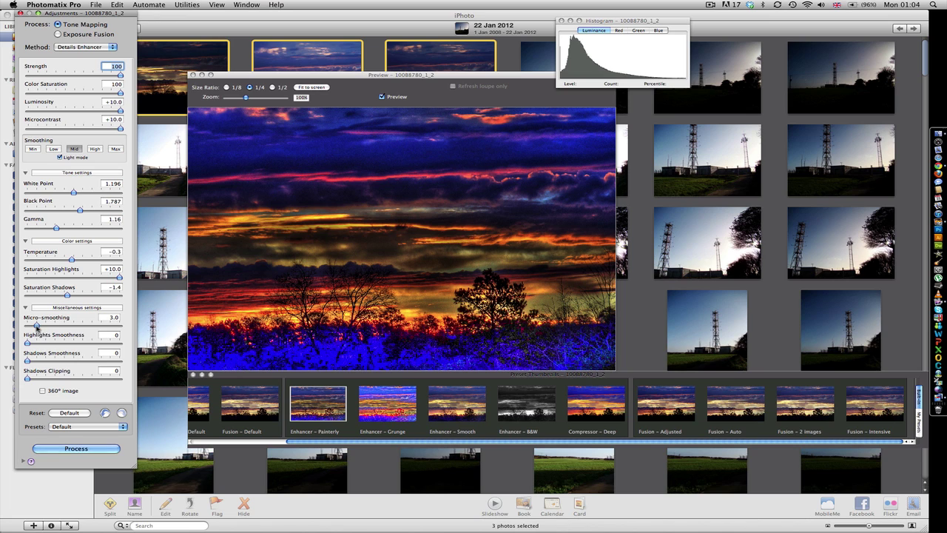
# Step: Set Micro-smoothing to 15.2 after testing its extremes, and try Highlights Smoothness at 100 before returning it to 0
pyautogui.moveTo(69, 324); pyautogui.dragTo(124, 324)
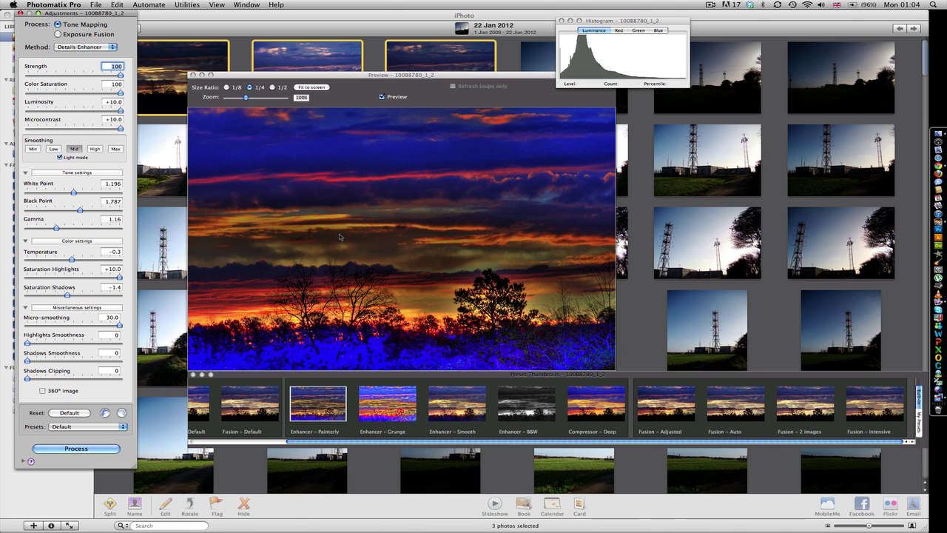
pyautogui.moveTo(74, 324); pyautogui.dragTo(21, 326)
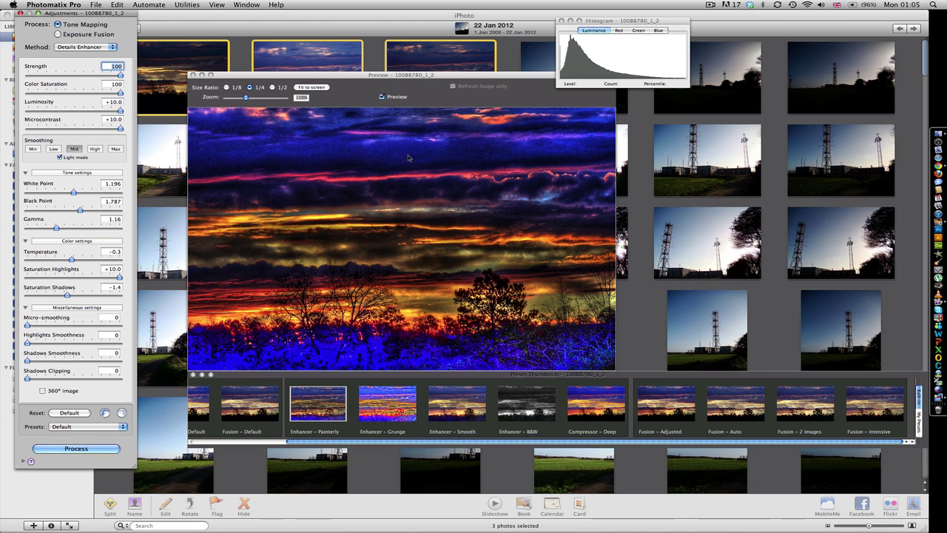
pyautogui.moveTo(44, 323); pyautogui.dragTo(74, 323)
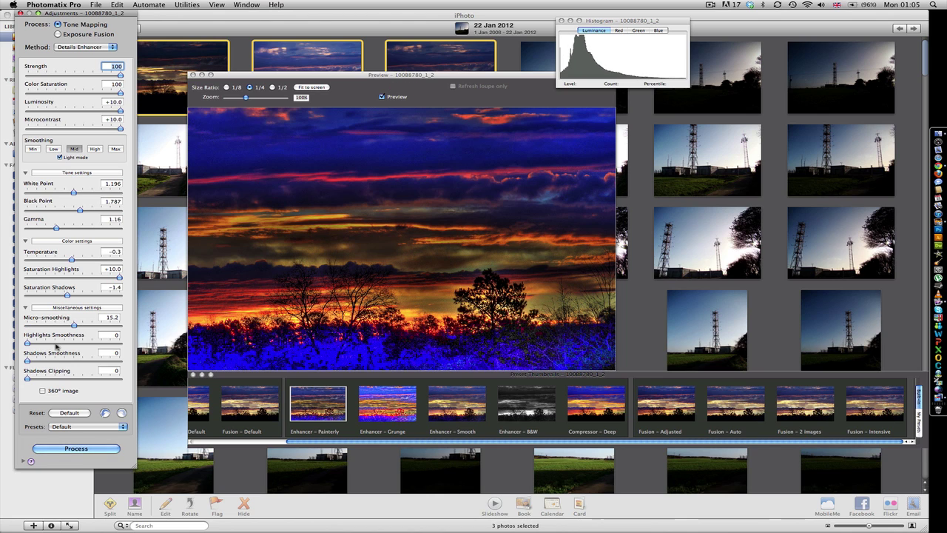
pyautogui.moveTo(28, 343); pyautogui.dragTo(132, 344)
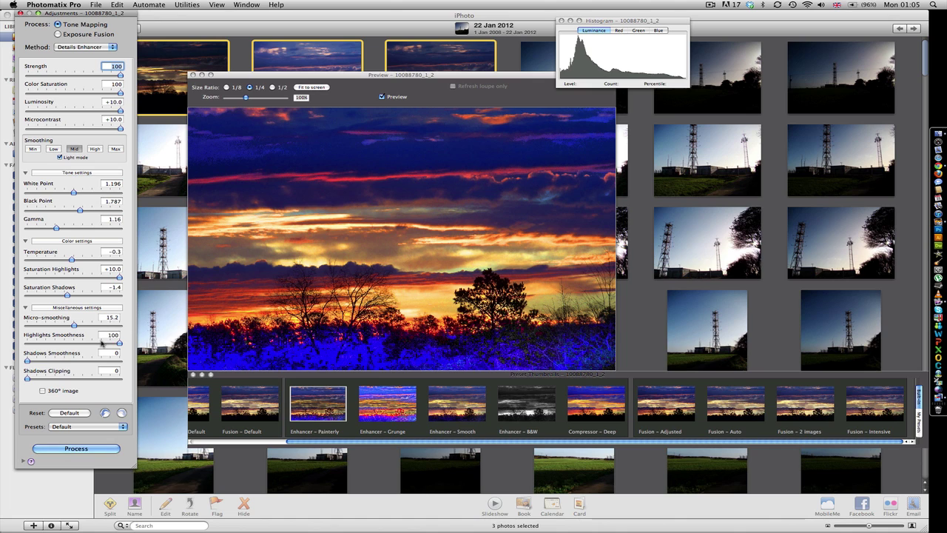
pyautogui.moveTo(102, 344); pyautogui.dragTo(14, 344)
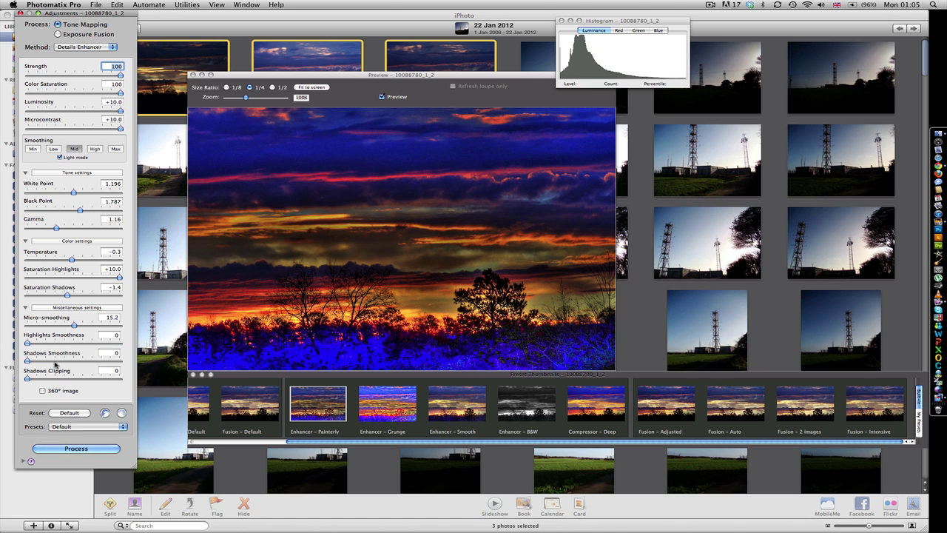
# Step: Set Shadows Smoothness to 100 and Shadows Clipping to 91
pyautogui.moveTo(54, 362); pyautogui.dragTo(135, 361)
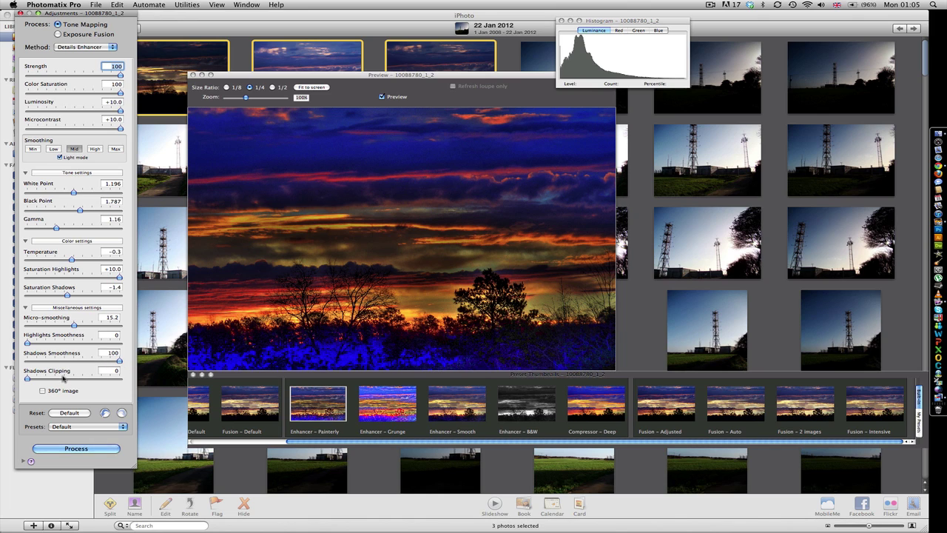
pyautogui.moveTo(63, 377); pyautogui.dragTo(83, 379)
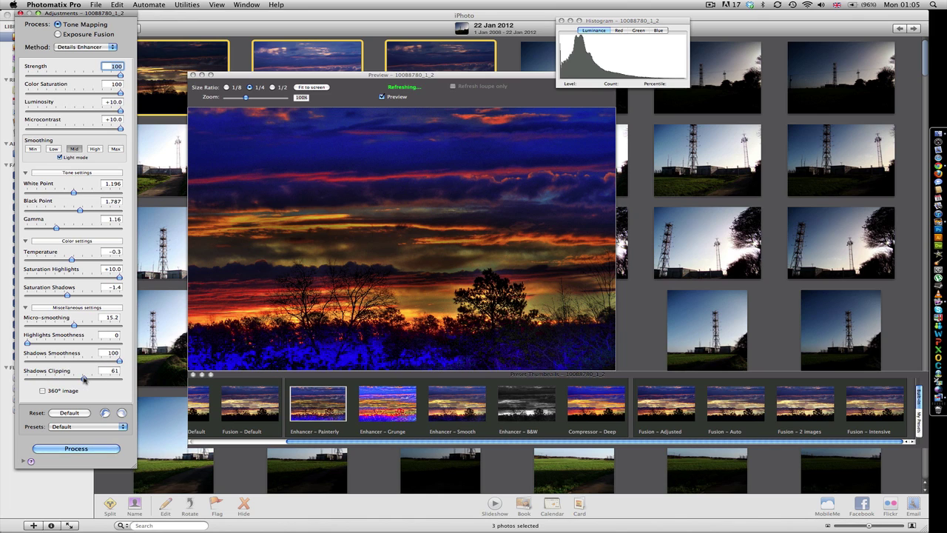
pyautogui.click(106, 379)
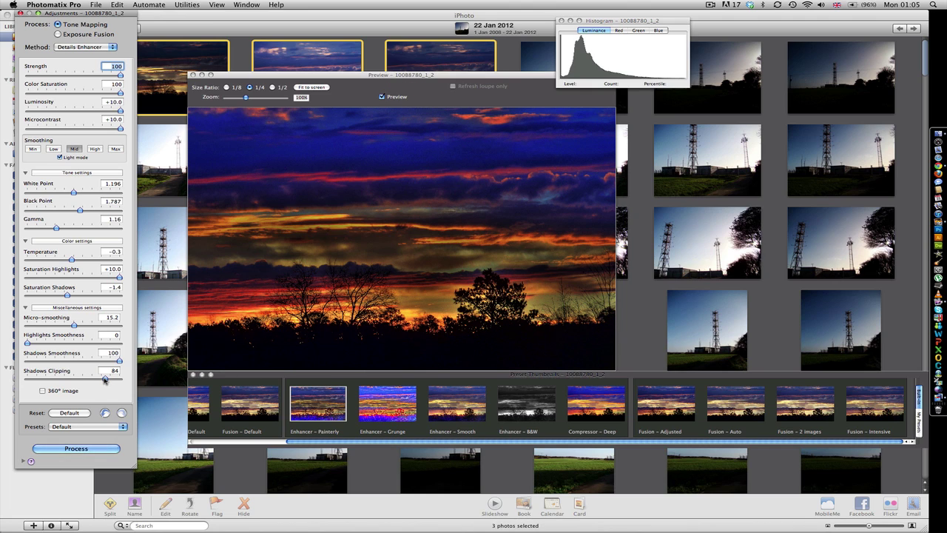
pyautogui.moveTo(105, 379); pyautogui.dragTo(121, 379)
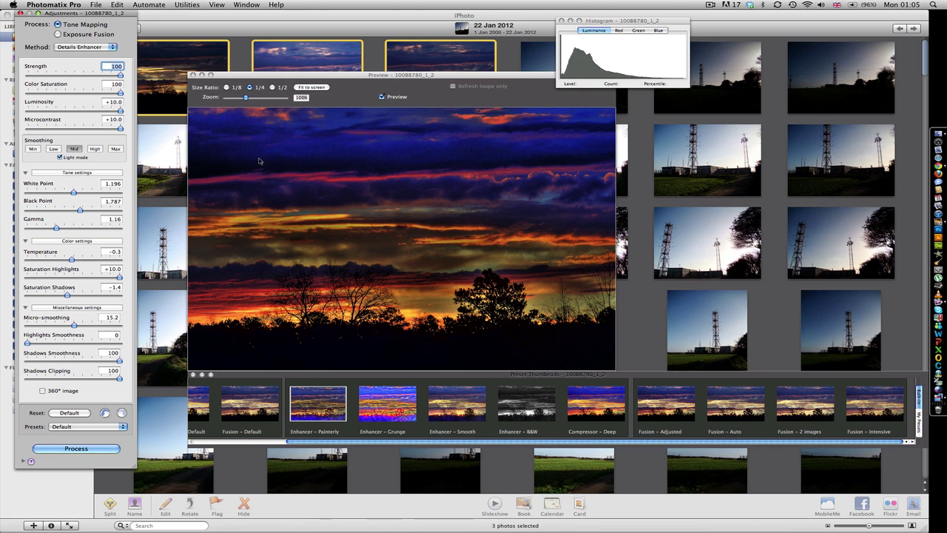
pyautogui.moveTo(112, 381); pyautogui.dragTo(105, 380)
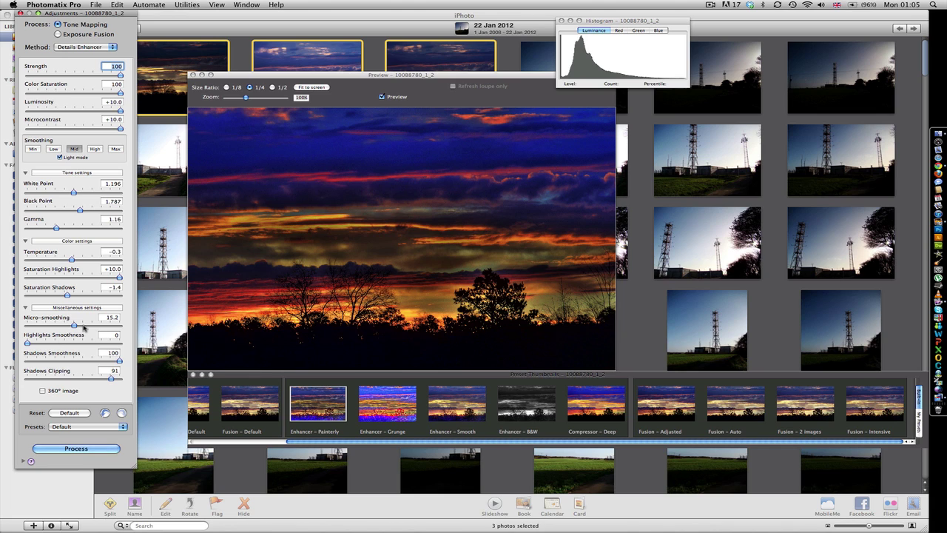
# Step: Set Micro-smoothing to 9.5 and process the sunset image with the current tone mapping settings
pyautogui.moveTo(74, 325)
pyautogui.mouseDown()
pyautogui.moveTo(120, 326)
pyautogui.moveTo(58, 325)
pyautogui.mouseUp()
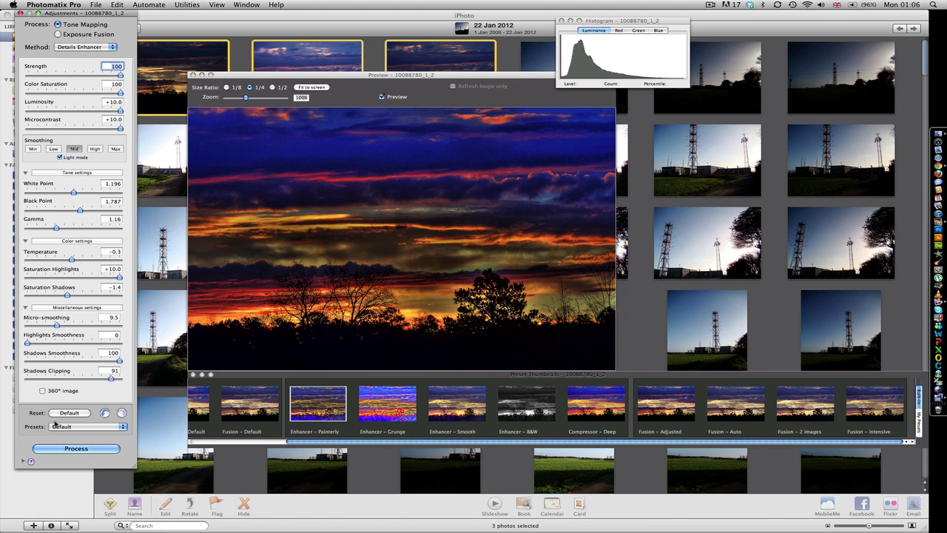
pyautogui.click(76, 448)
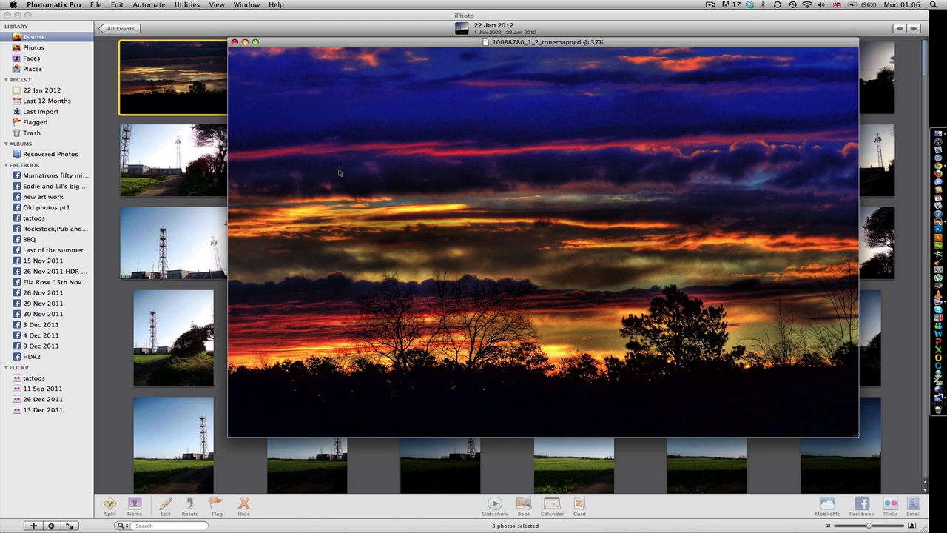
# Step: Close the tone-mapped sunset image and switch to iPhoto
pyautogui.click(234, 42)
pyautogui.click(428, 178)
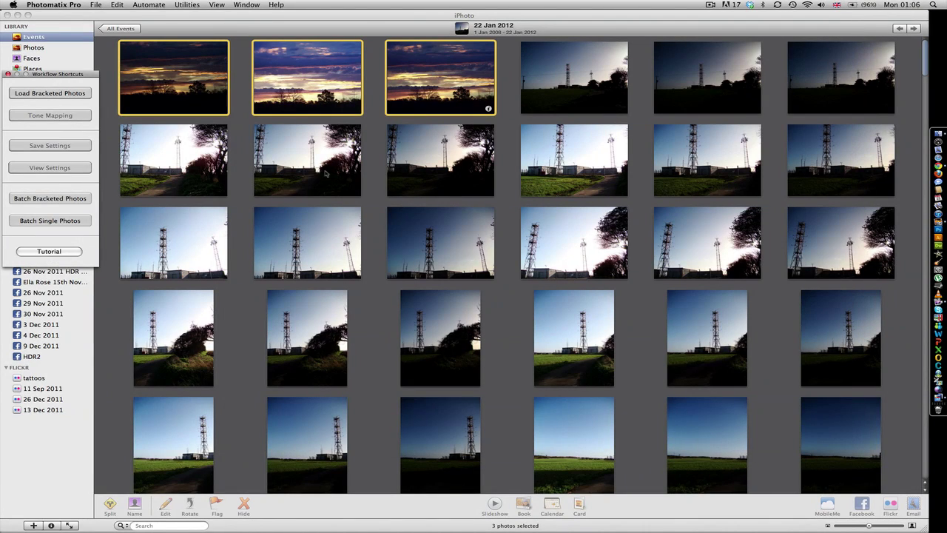
pyautogui.click(241, 165)
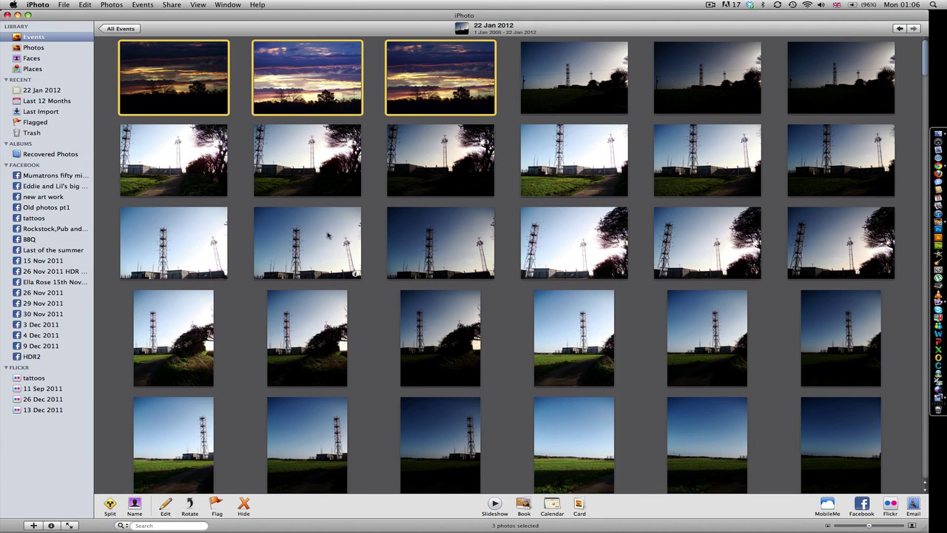
# Step: Look through the 22 Jan 2012 event for a bracketed set of the dark field under a cloudy sky
pyautogui.scroll(-15, 372, 248)
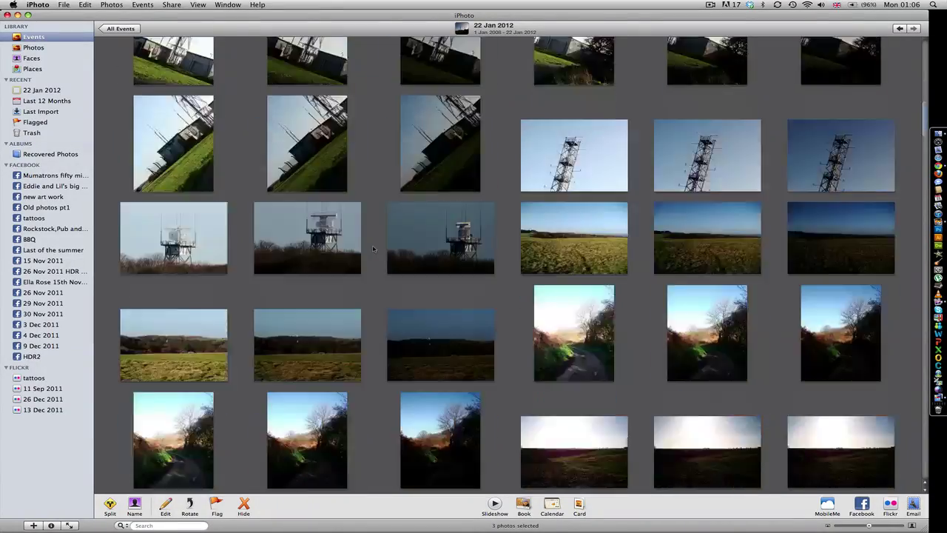
pyautogui.scroll(-20, 373, 249)
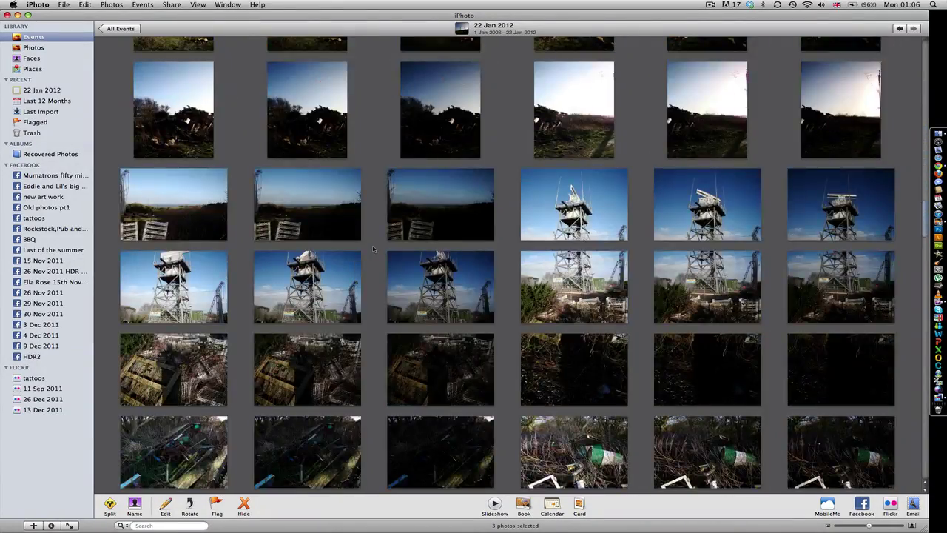
pyautogui.scroll(-15, 373, 249)
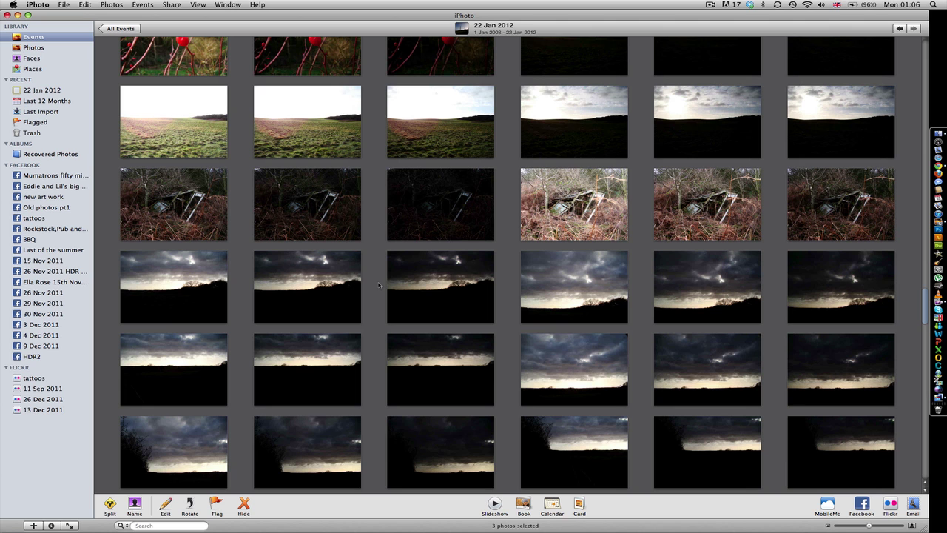
pyautogui.scroll(1, 379, 286)
pyautogui.scroll(-10, 379, 286)
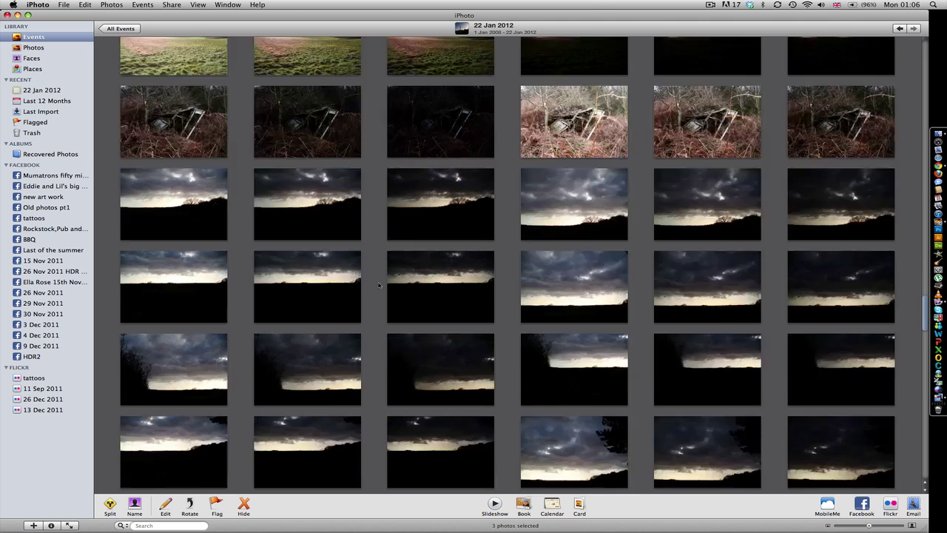
pyautogui.scroll(2, 379, 286)
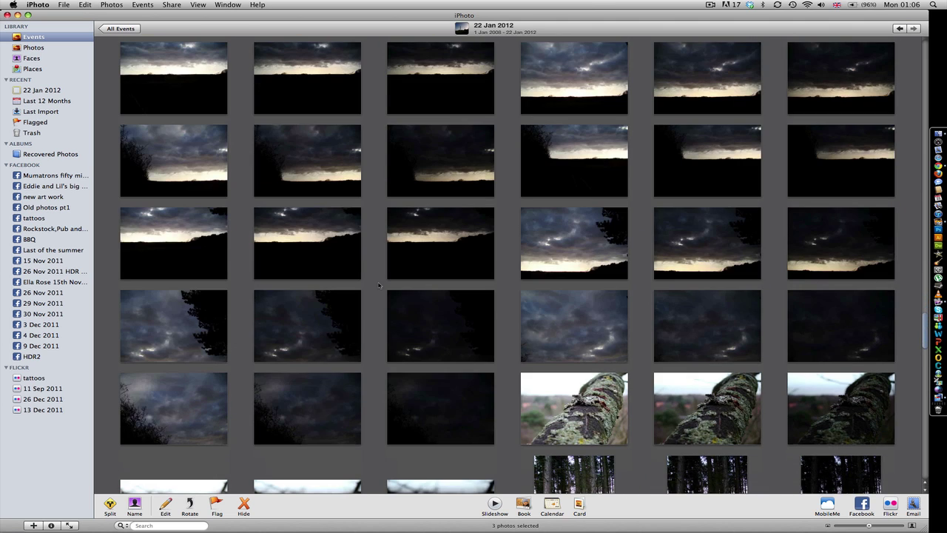
pyautogui.click(593, 167)
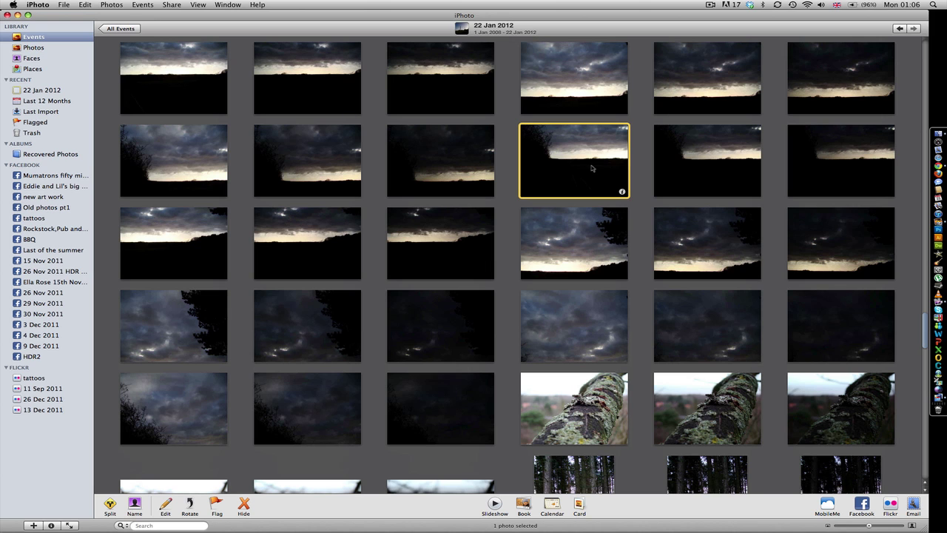
pyautogui.keyDown('shift'); pyautogui.click(814, 167); pyautogui.keyUp('shift')
pyautogui.click(641, 165)
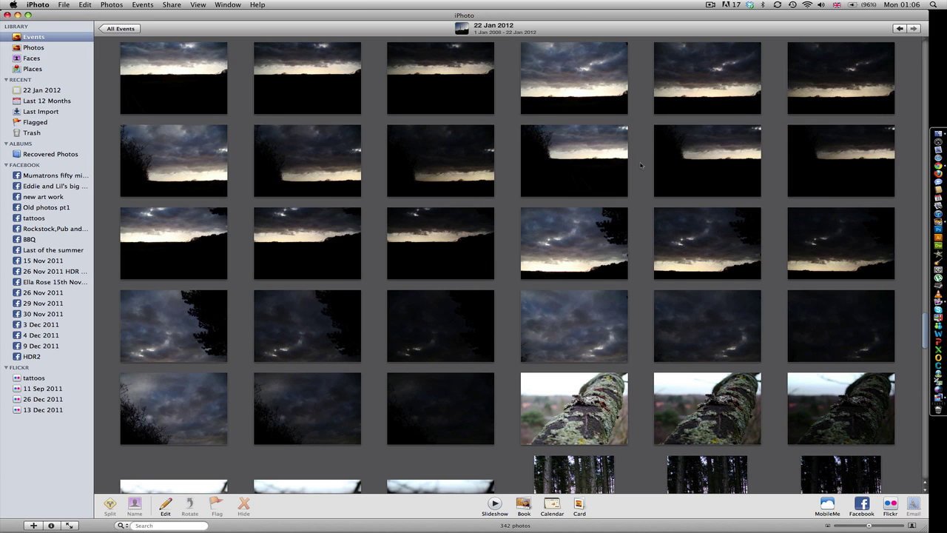
# Step: View the three exposures of the dark field with the bush at full size, and return to the thumbnails
pyautogui.doubleClick(592, 166)
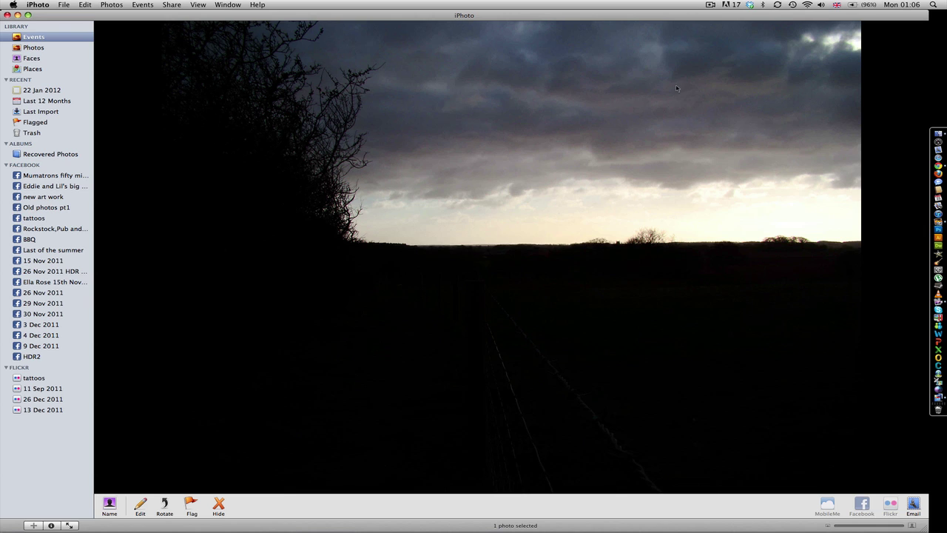
pyautogui.press('Right')
pyautogui.press('Right')
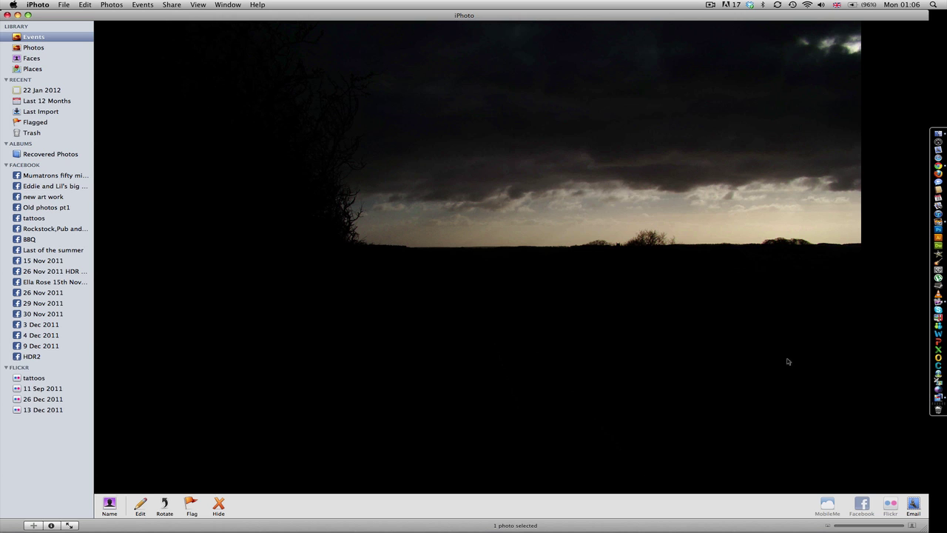
pyautogui.doubleClick(632, 356)
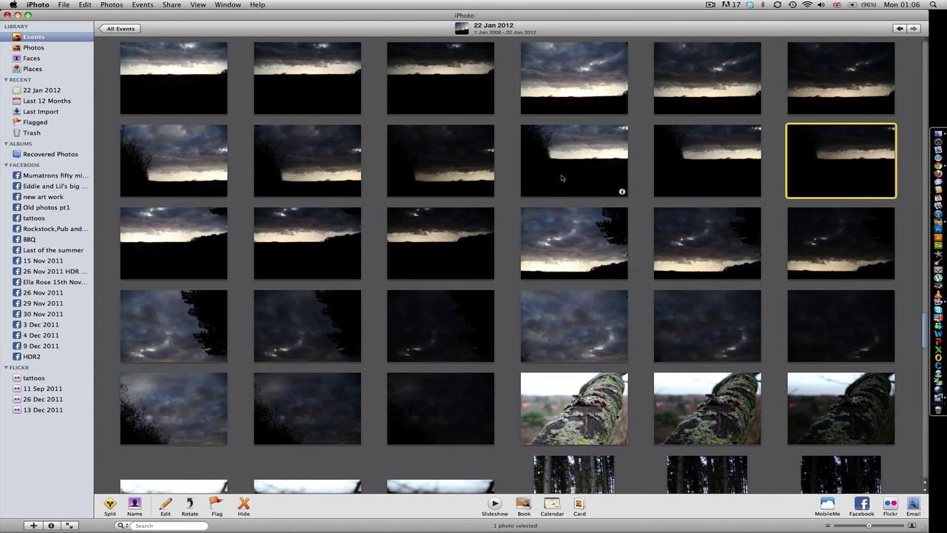
# Step: Select the three exposures of the dark field with the bush and merge them for tone mapping in Photomatix Pro
pyautogui.keyDown('shift'); pyautogui.click(560, 177); pyautogui.keyUp('shift')
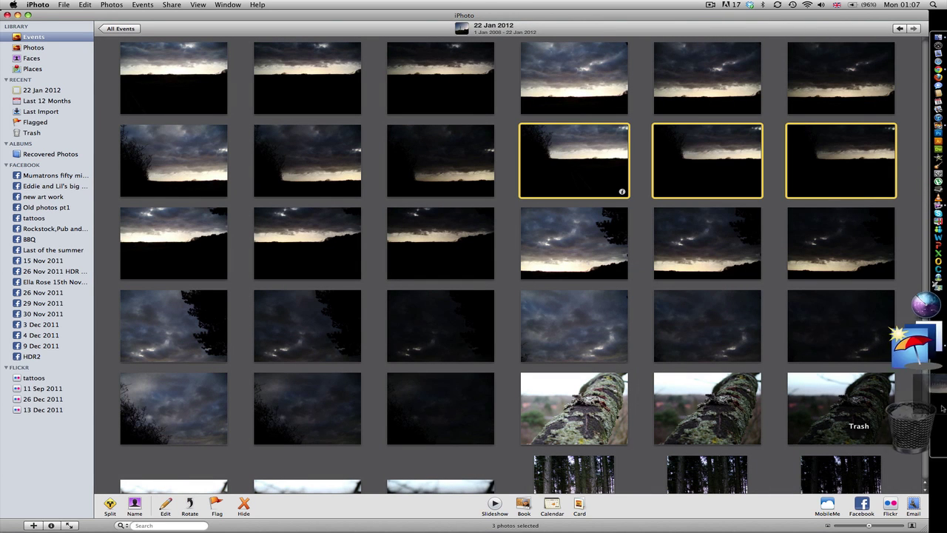
pyautogui.moveTo(929, 403); pyautogui.dragTo(912, 361)
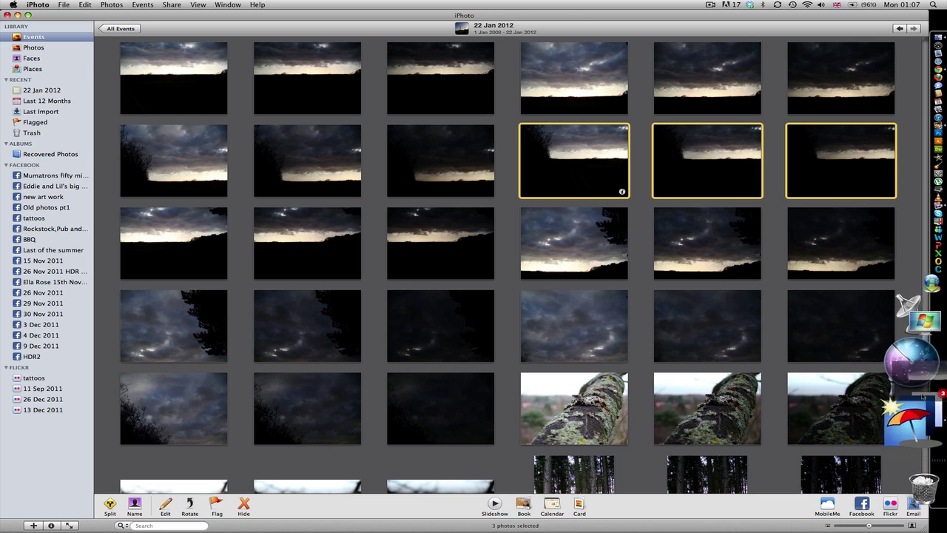
pyautogui.press('Return')
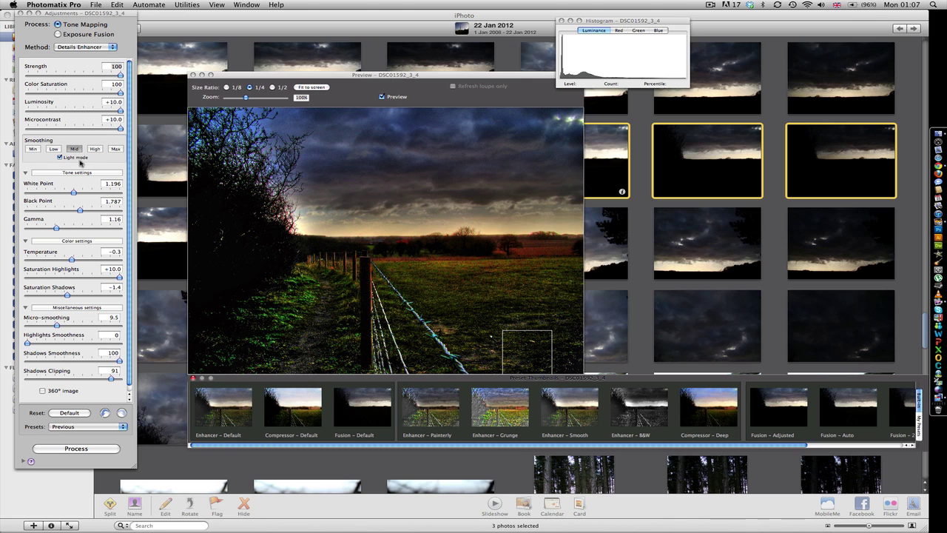
# Step: Set Black Point and White Point to 5.444 and Gamma to 0.91, after trying a lower White Point and a Gamma of 0.71
pyautogui.moveTo(80, 211); pyautogui.dragTo(104, 210)
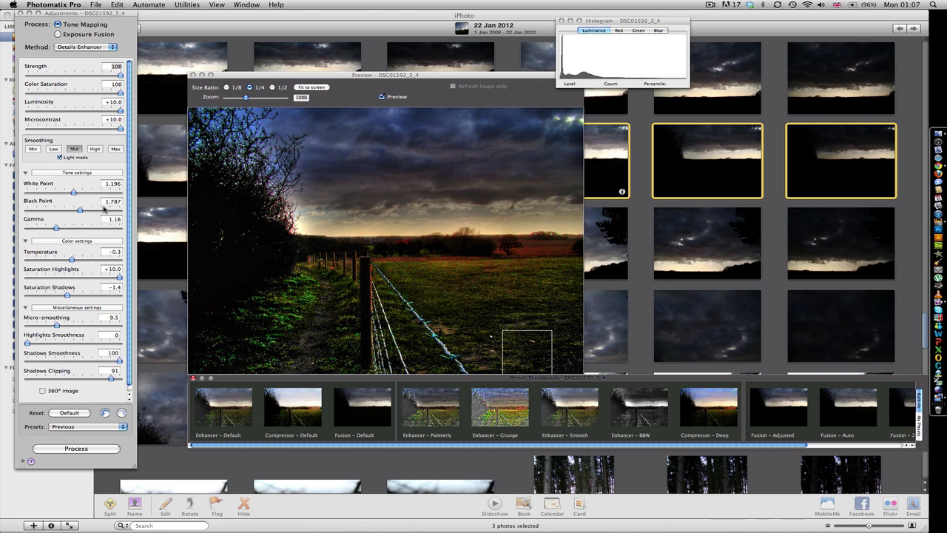
pyautogui.click(62, 193)
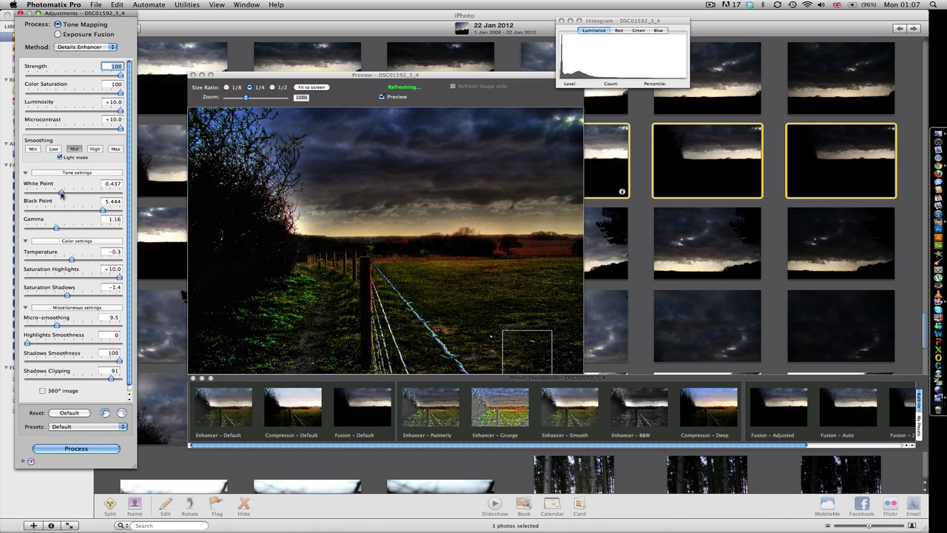
pyautogui.click(102, 192)
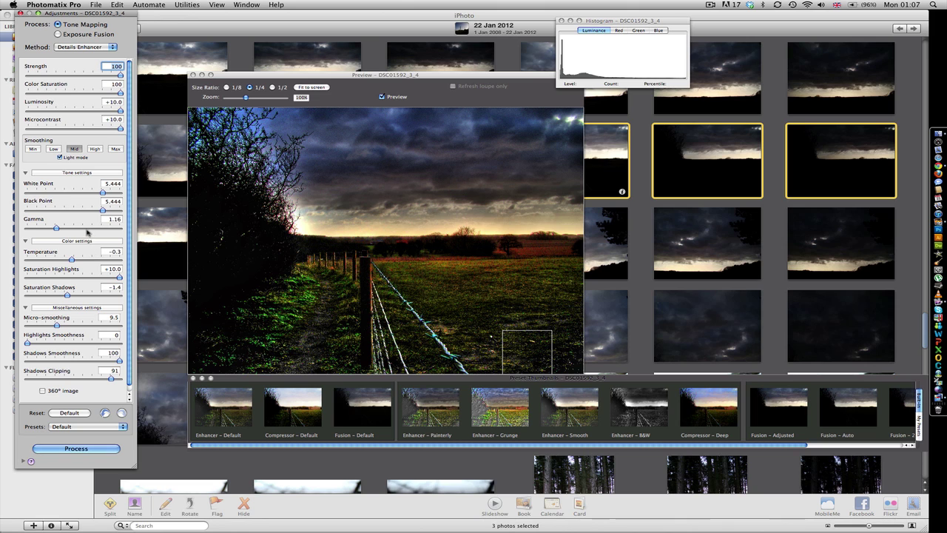
pyautogui.click(83, 228)
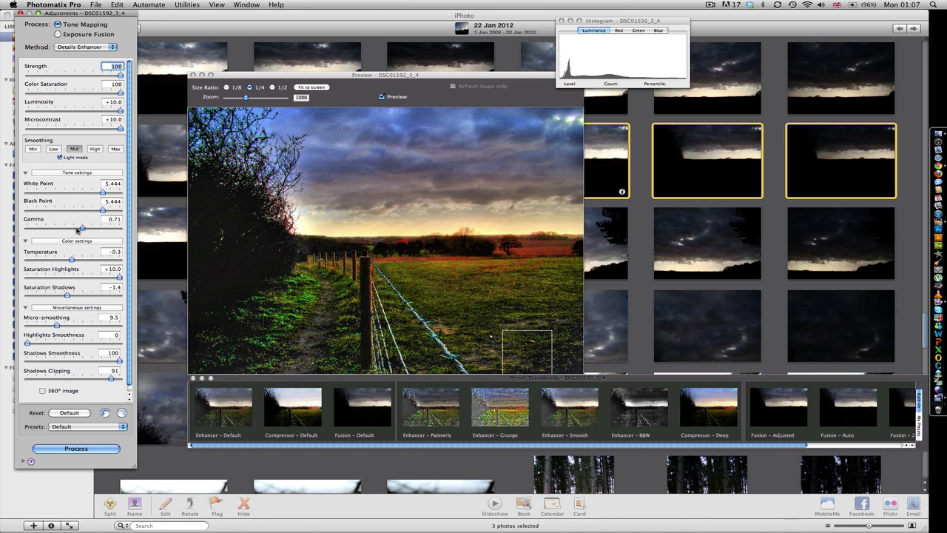
pyautogui.click(69, 228)
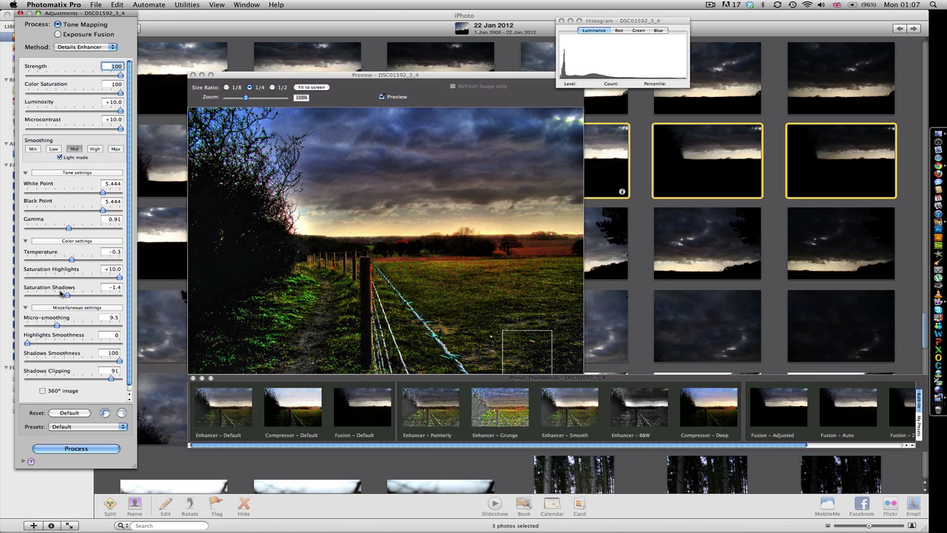
# Step: Raise Saturation Shadows, and close the preview and the field HDR image without processing it
pyautogui.moveTo(66, 294); pyautogui.dragTo(131, 296)
pyautogui.click(193, 75)
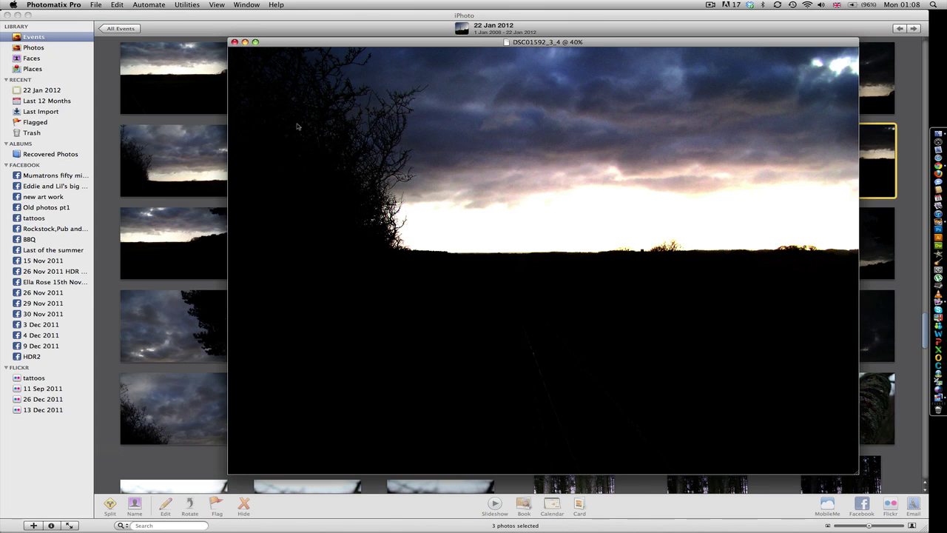
pyautogui.click(235, 42)
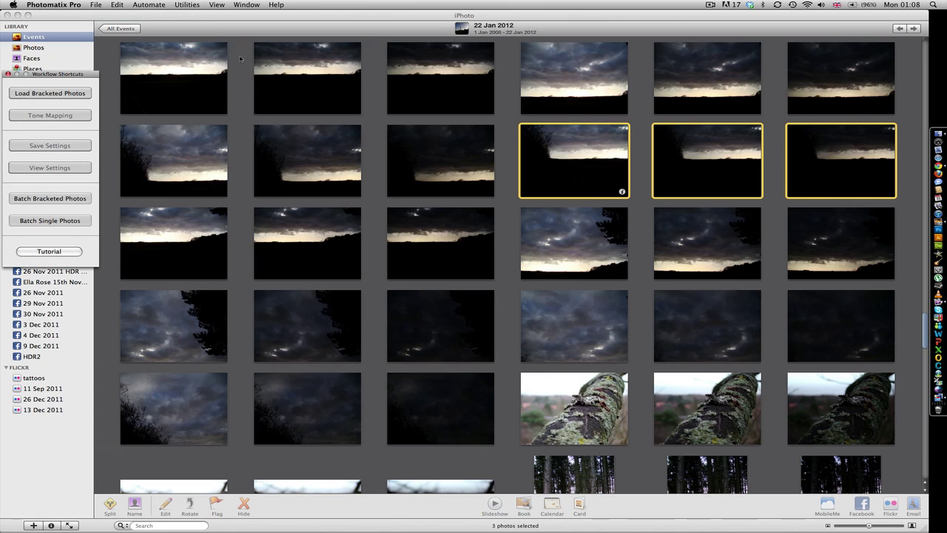
# Step: Switch to iPhoto and look further through the event for a bracketed set of the pine cone lying on wood
pyautogui.click(251, 204)
pyautogui.scroll(-10, 250, 205)
pyautogui.scroll(-5, 250, 205)
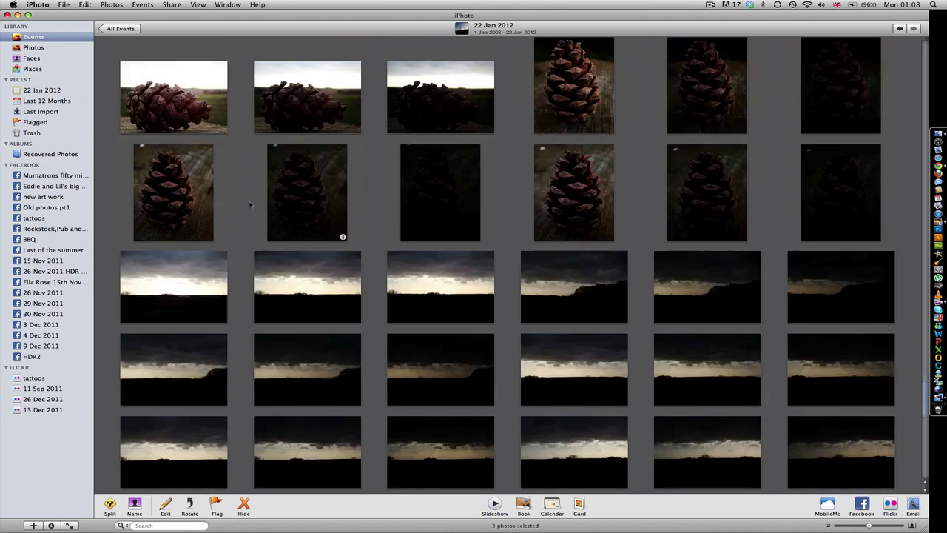
pyautogui.scroll(3, 250, 205)
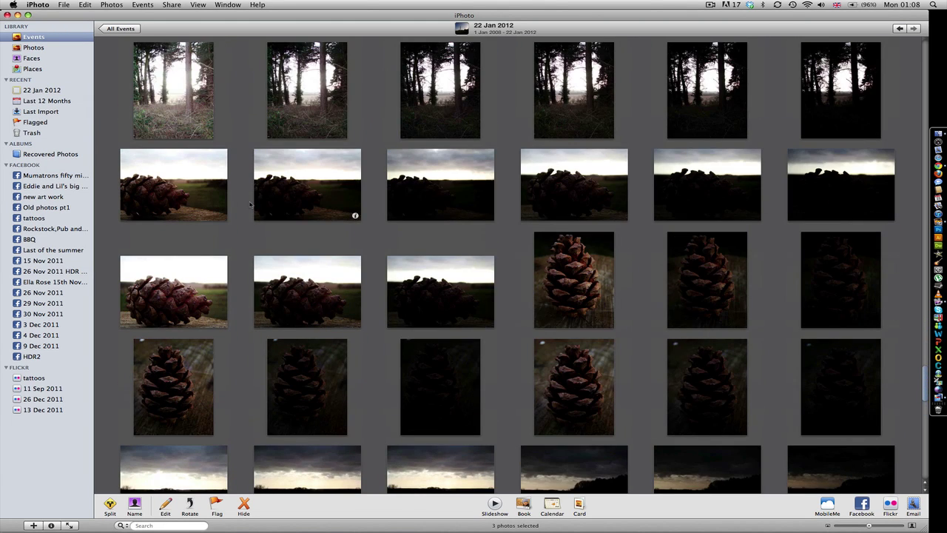
pyautogui.click(544, 197)
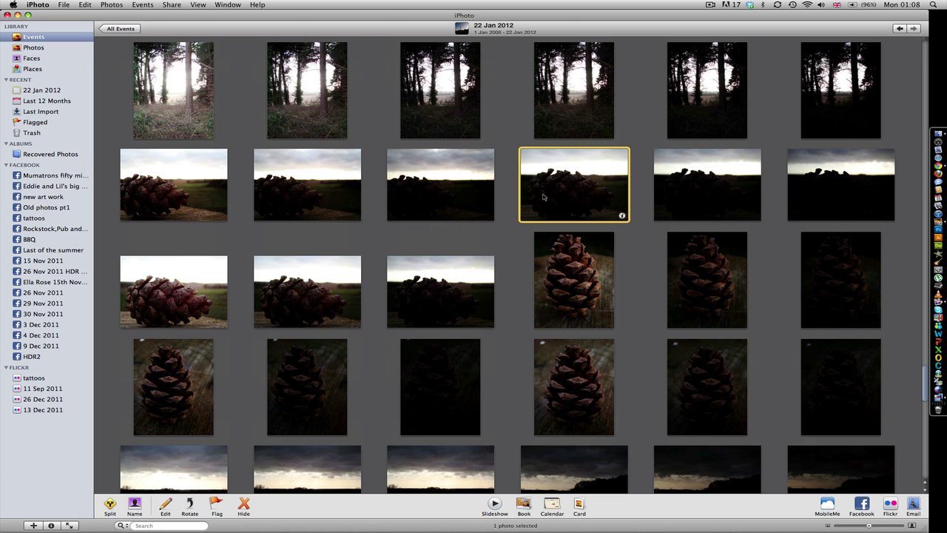
pyautogui.click(170, 300)
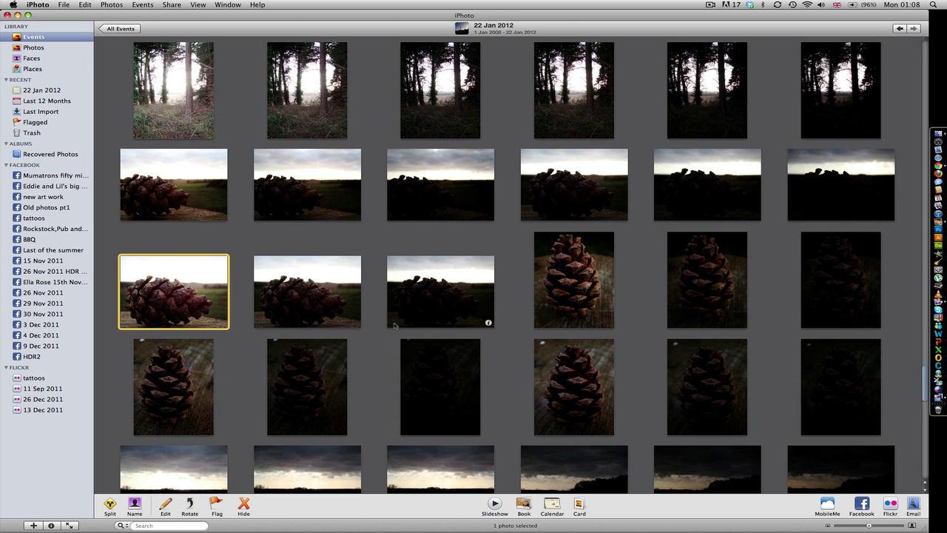
pyautogui.keyDown('super'); pyautogui.click(356, 322); pyautogui.keyUp('super')
pyautogui.click(240, 313)
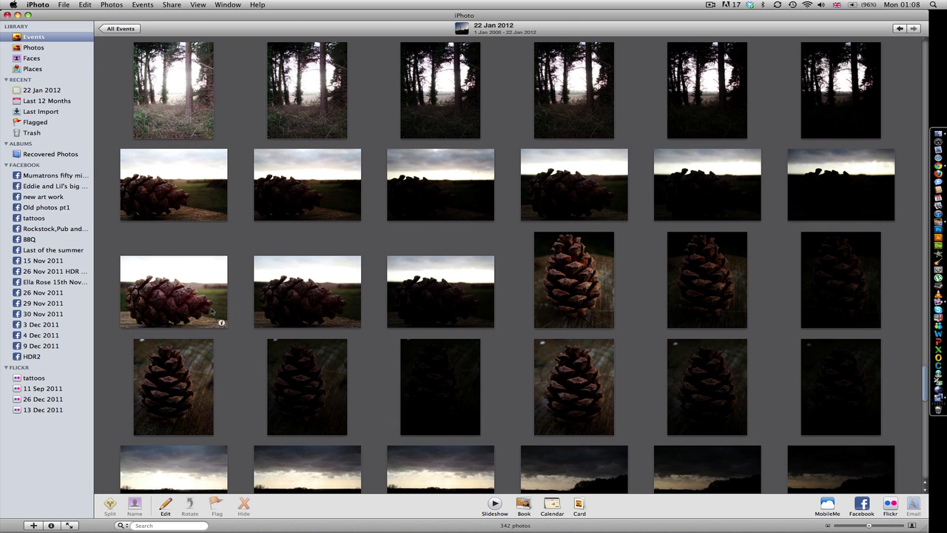
# Step: View the three exposures of the pine cone lying on wood at full size, and return to the thumbnails
pyautogui.doubleClick(212, 312)
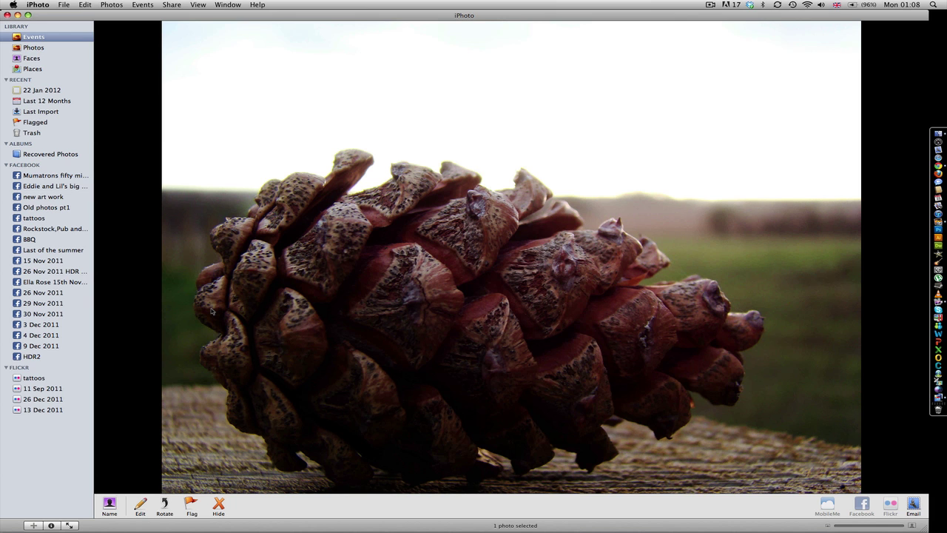
pyautogui.press('Right')
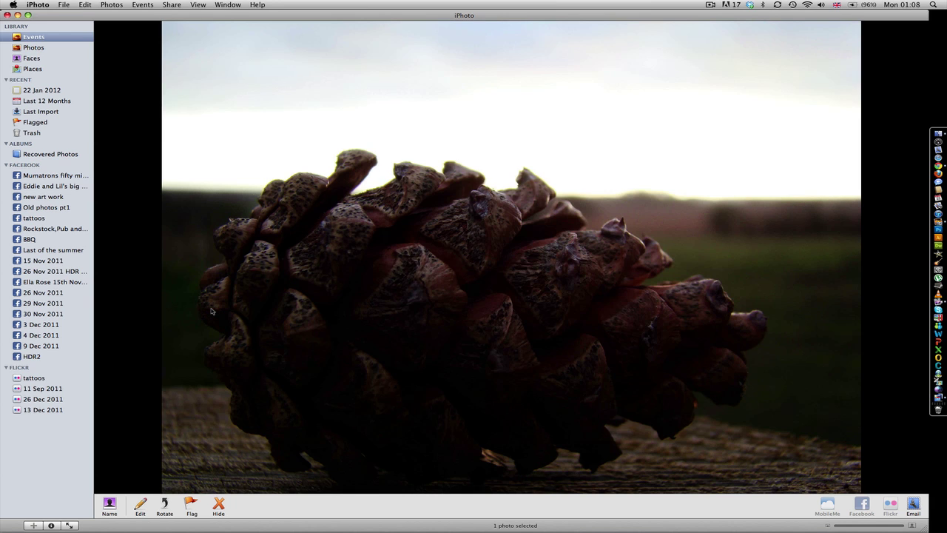
pyautogui.press('Right')
pyautogui.press('Left')
pyautogui.press('Right')
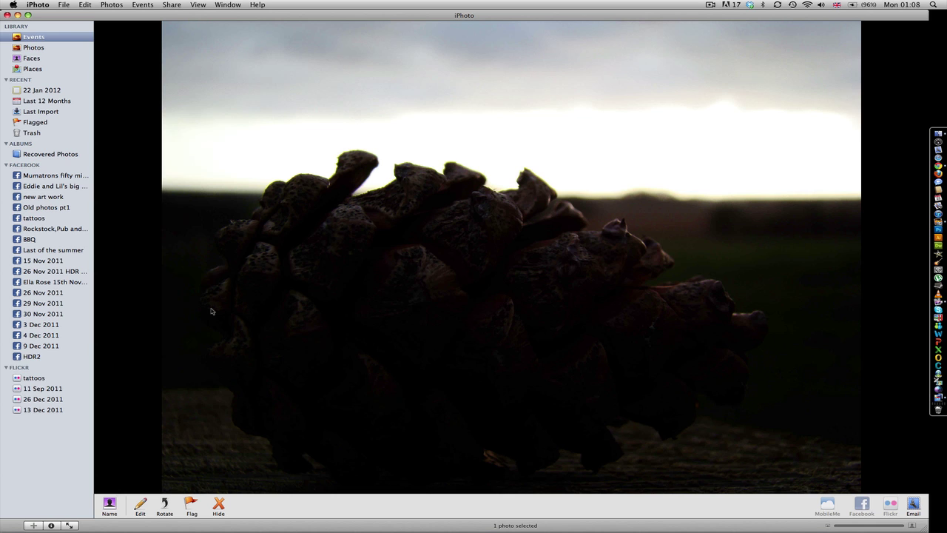
pyautogui.doubleClick(211, 311)
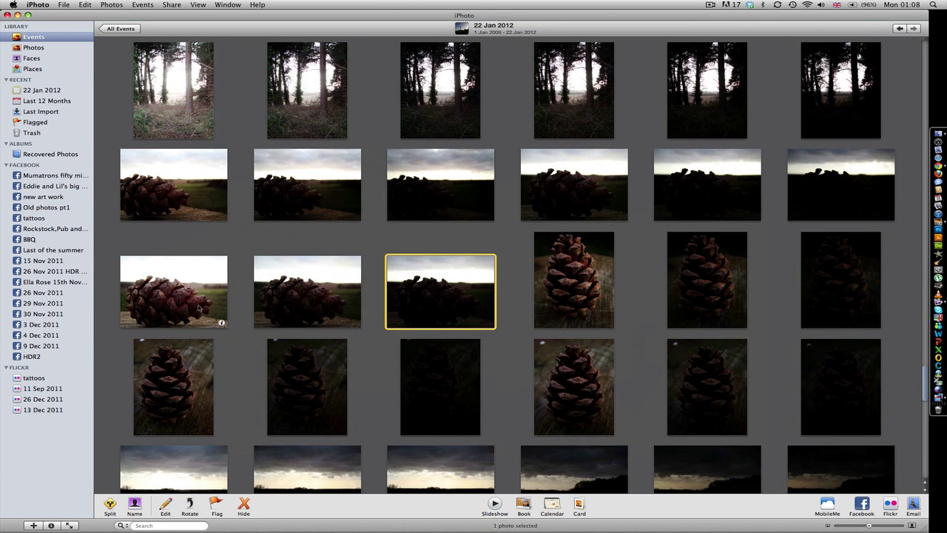
# Step: Select the three exposures of the pine cone lying on wood and merge them for tone mapping in Photomatix Pro
pyautogui.keyDown('shift'); pyautogui.click(201, 310); pyautogui.keyUp('shift')
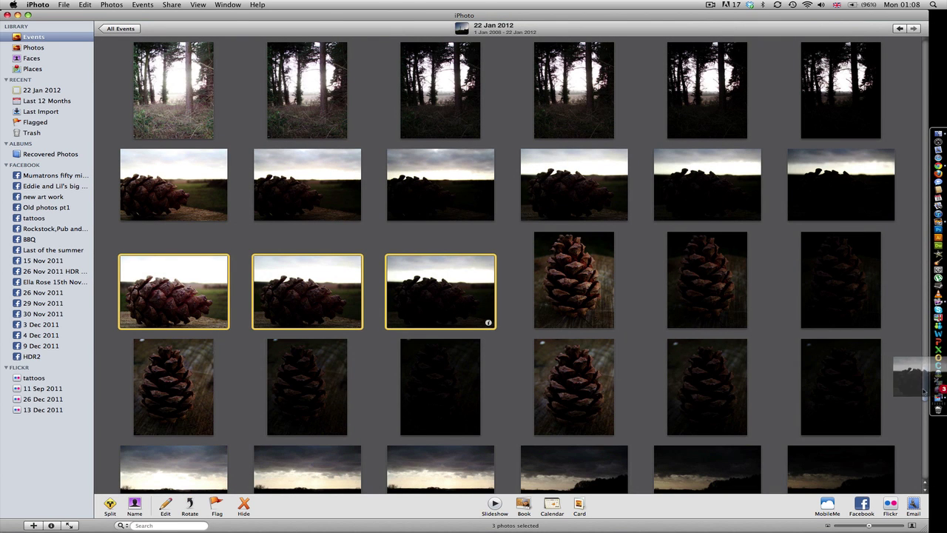
pyautogui.moveTo(938, 400); pyautogui.dragTo(910, 400)
pyautogui.press('Return')
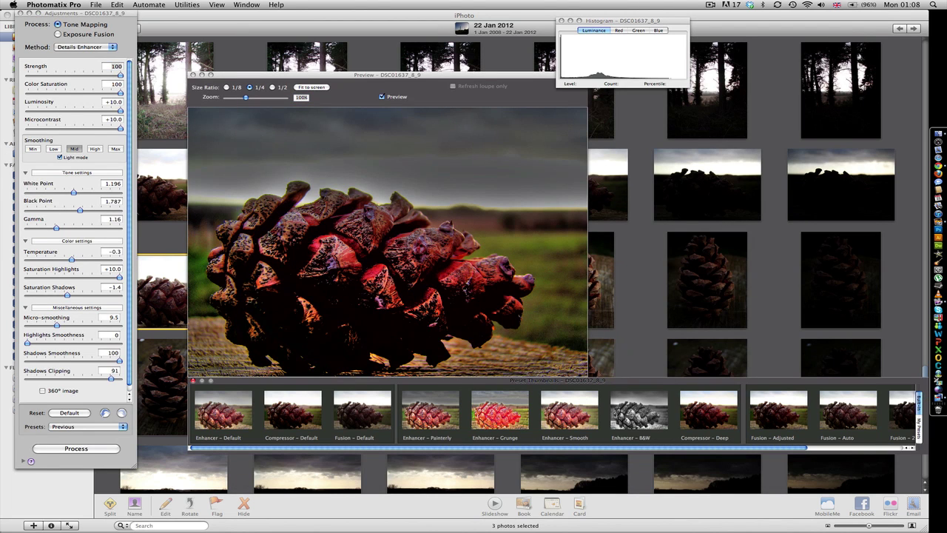
# Step: Apply the Enhancer - Painterly preset to the pine cone image and raise Luminosity and Microcontrast to +10.0
pyautogui.click(435, 419)
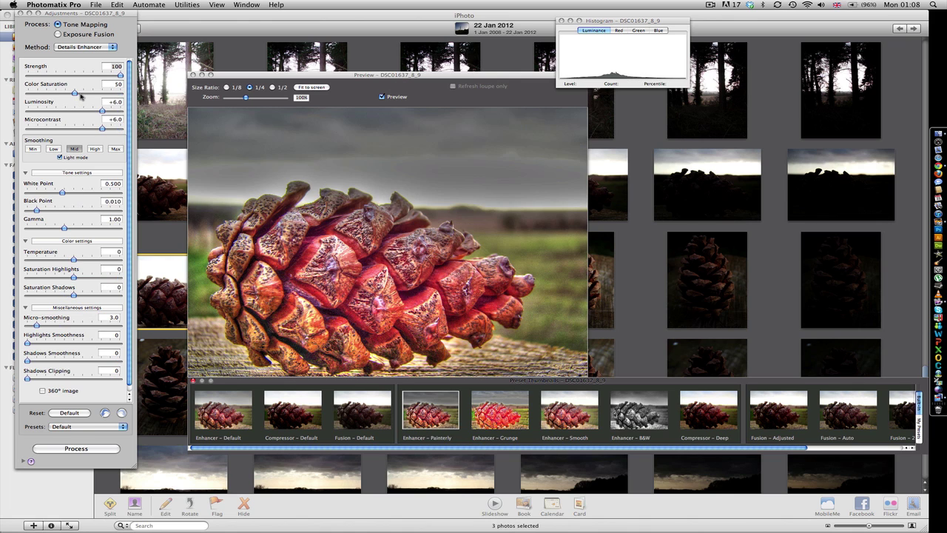
pyautogui.moveTo(104, 110); pyautogui.dragTo(119, 123)
pyautogui.click(121, 128)
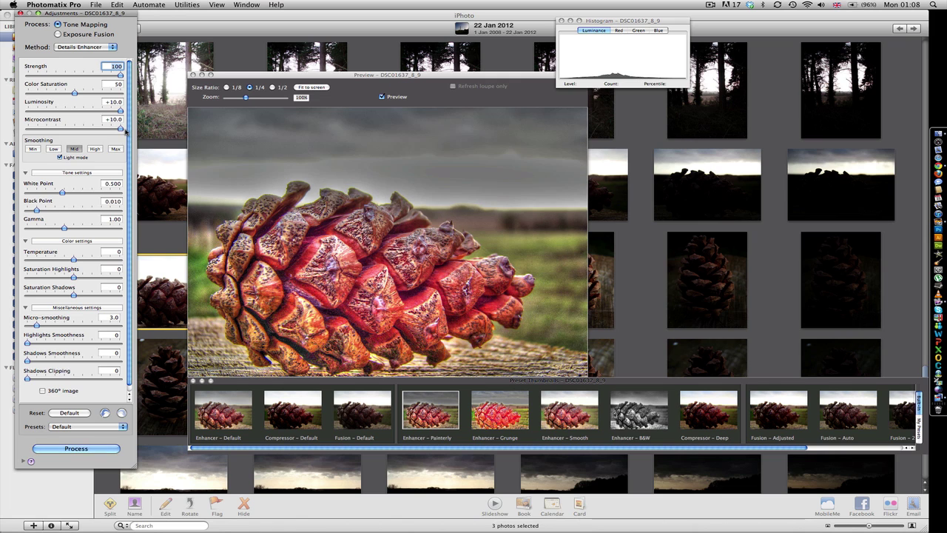
# Step: Set the pine cone image's Black Point to 1.196, Gamma to 1.14 and Temperature to +1.8
pyautogui.click(62, 210)
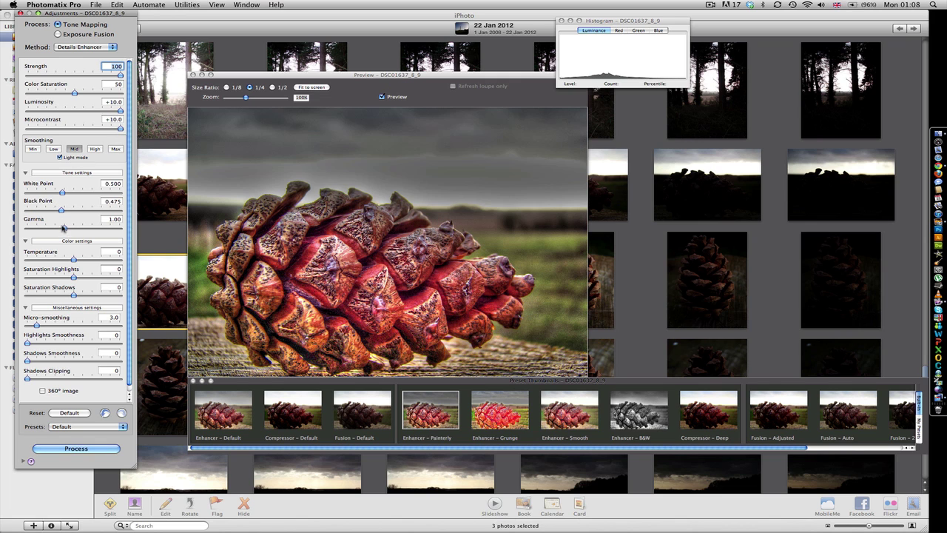
pyautogui.moveTo(64, 228); pyautogui.dragTo(58, 229)
pyautogui.click(69, 210)
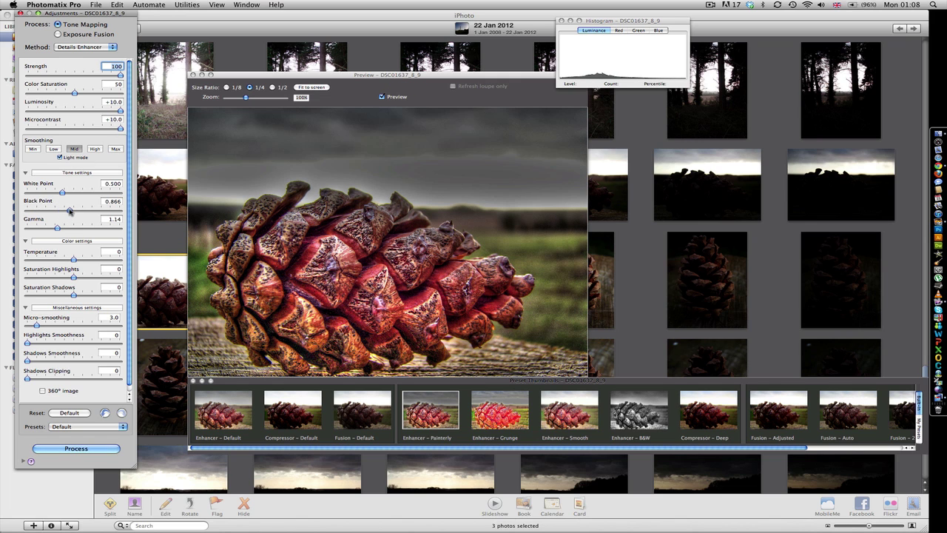
pyautogui.click(74, 210)
pyautogui.click(83, 258)
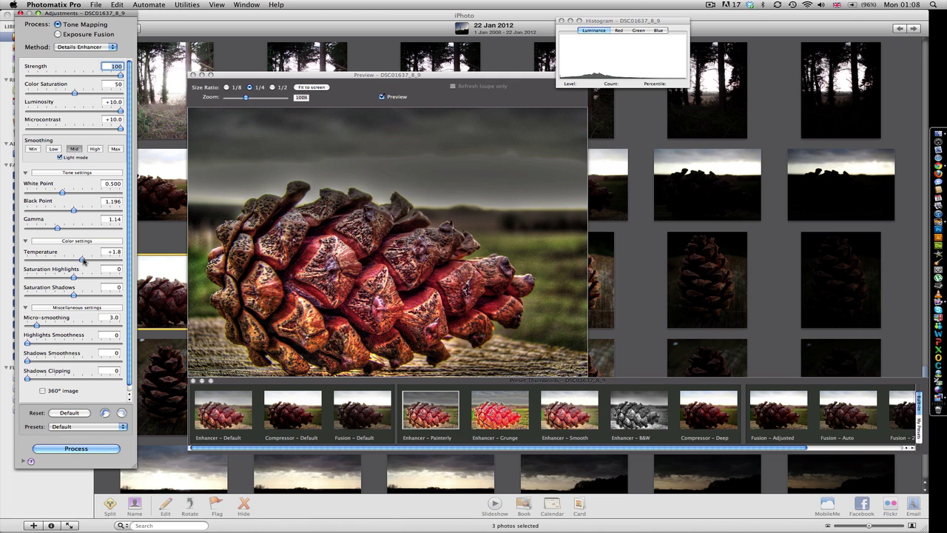
# Step: Process the pine cone image with these settings, and close the tone-mapped result without saving it
pyautogui.click(75, 449)
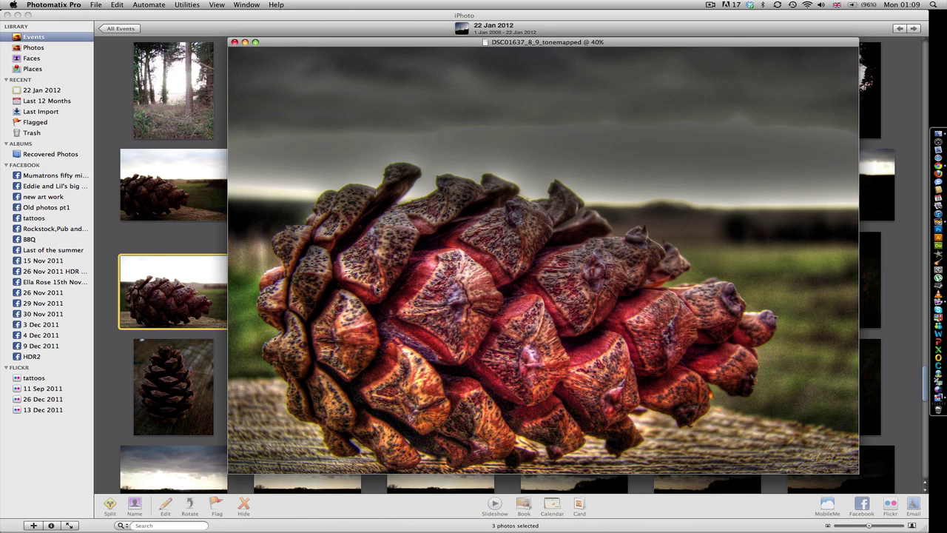
pyautogui.click(234, 42)
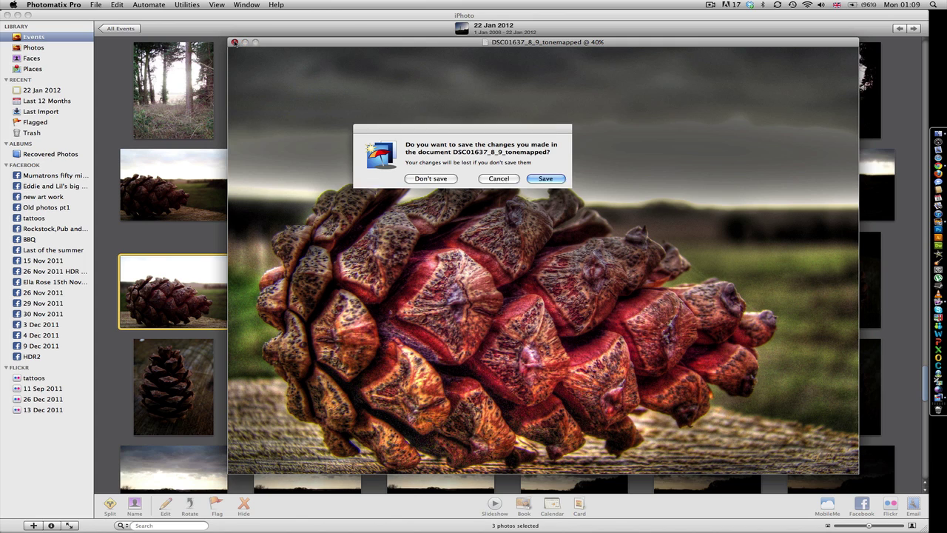
pyautogui.click(453, 179)
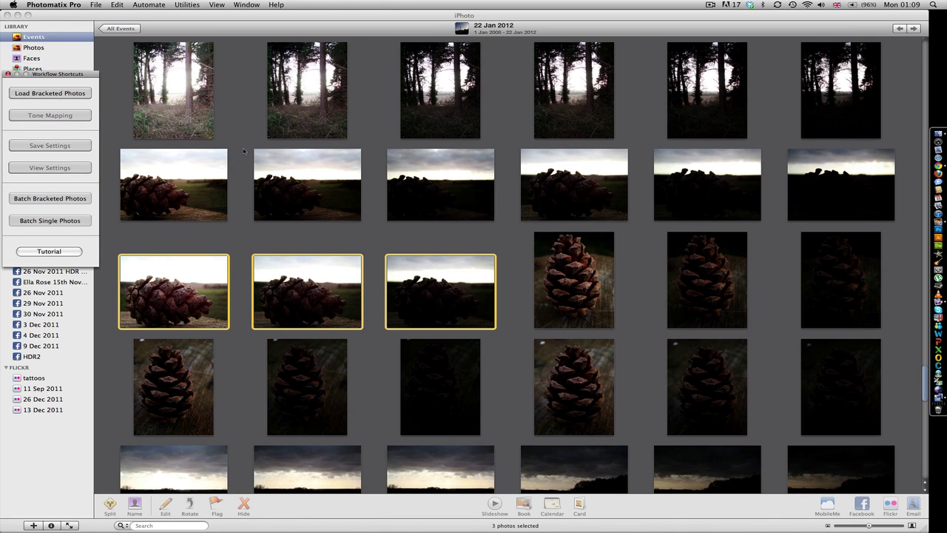
# Step: Look through the 22 Jan 2012 event's thumbnails for another bracketed set, examining the cloudy sky and sunset exposures around the pine cones
pyautogui.scroll(15, 243, 151)
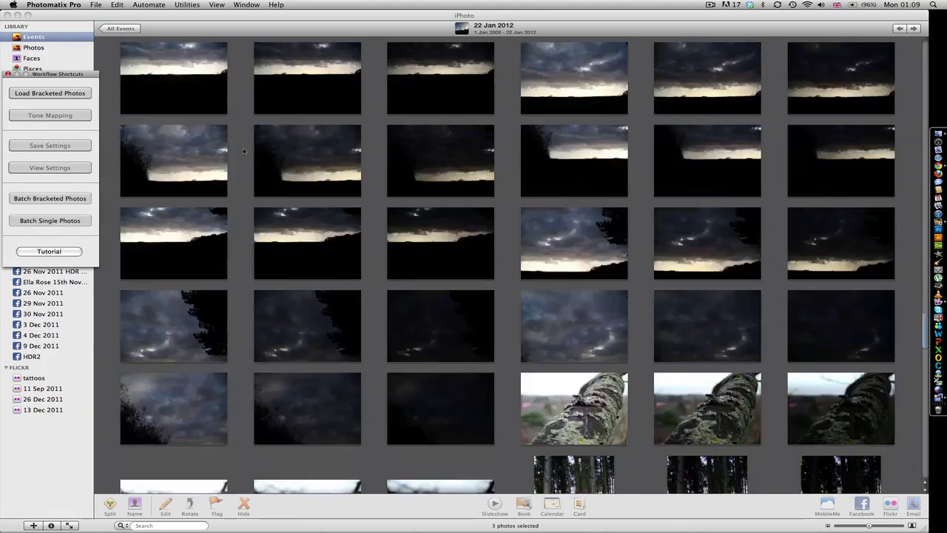
pyautogui.scroll(-15, 243, 151)
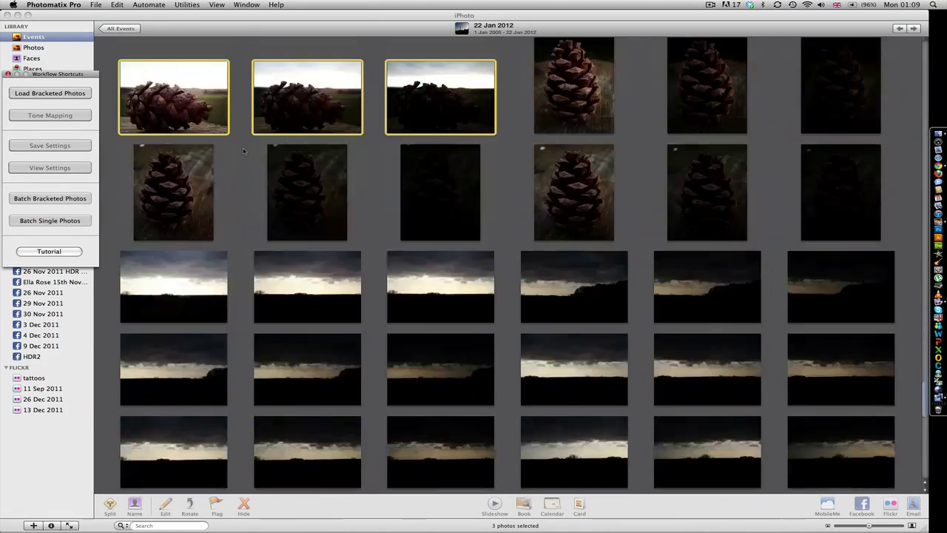
pyautogui.scroll(-5, 243, 151)
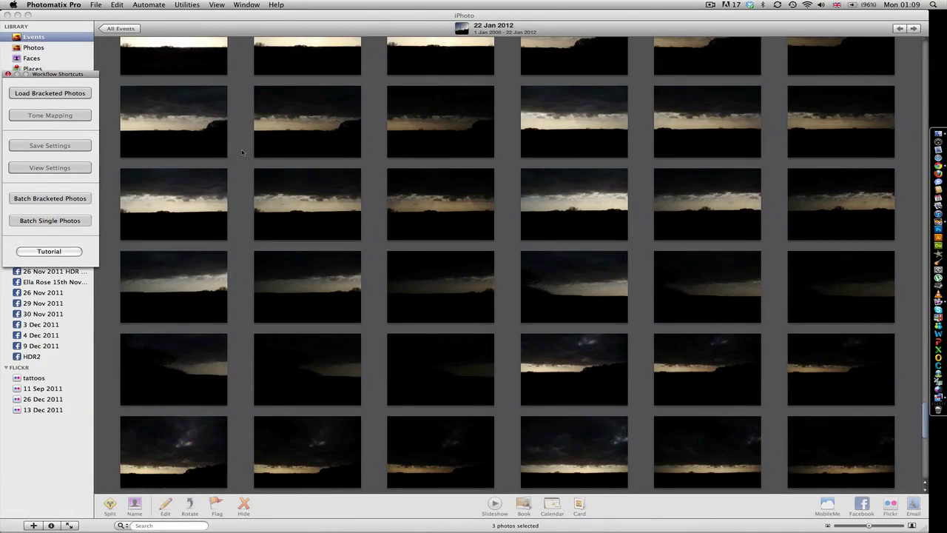
pyautogui.scroll(-6, 243, 152)
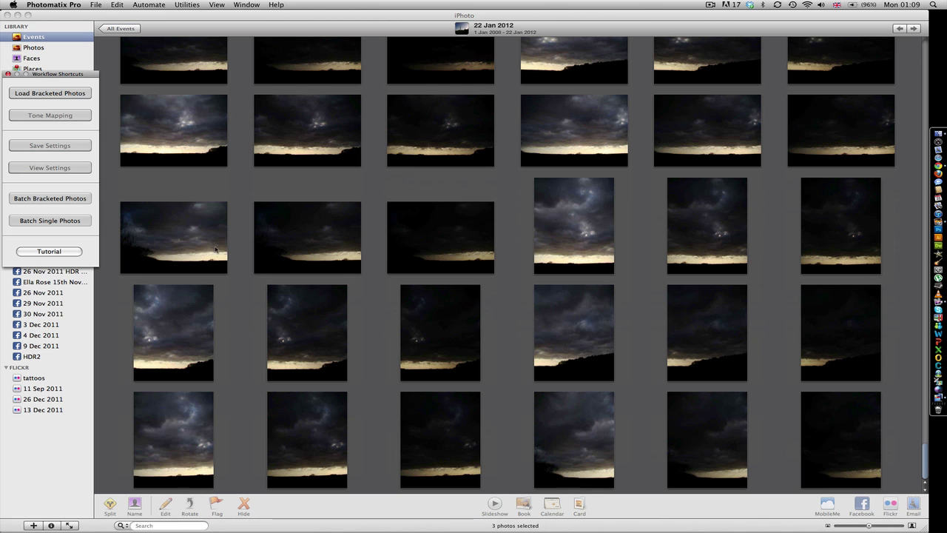
pyautogui.scroll(5, 253, 317)
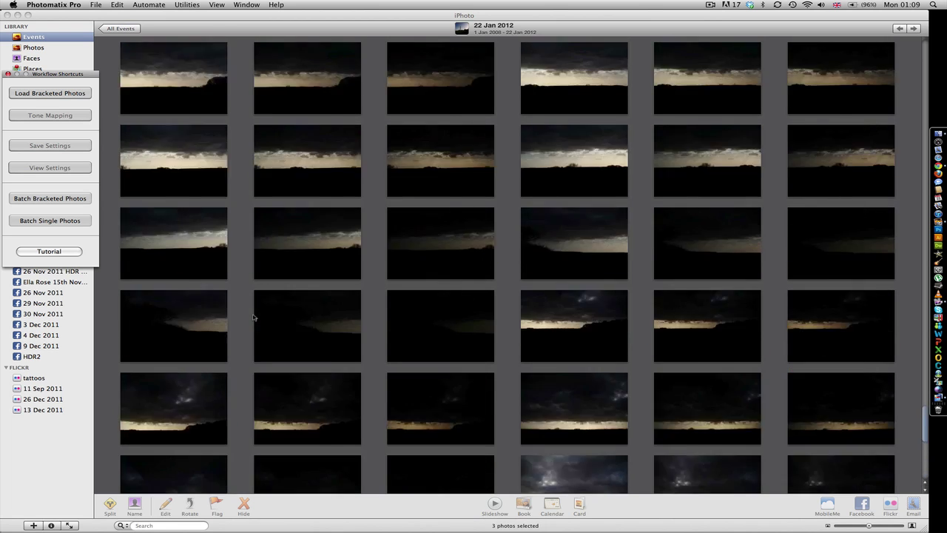
pyautogui.scroll(5, 253, 317)
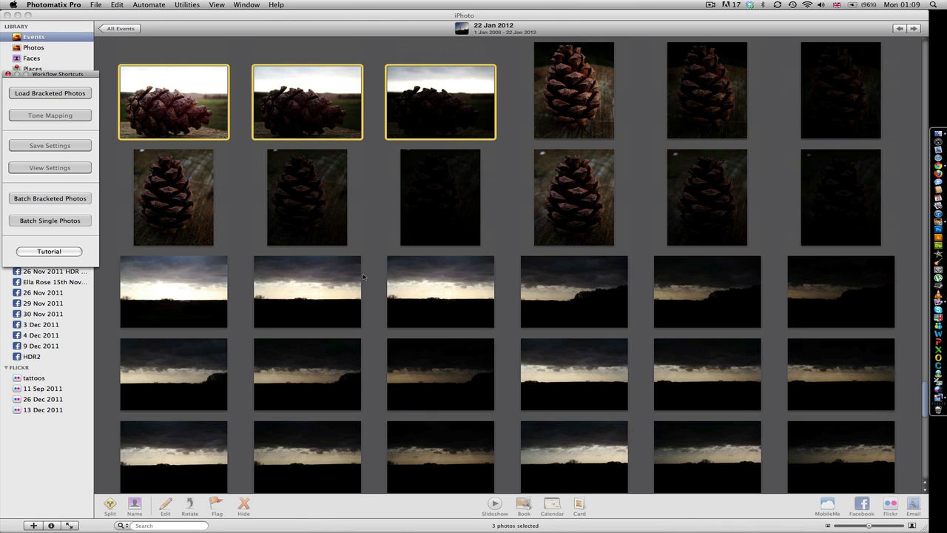
pyautogui.scroll(2, 363, 253)
pyautogui.scroll(-2, 364, 246)
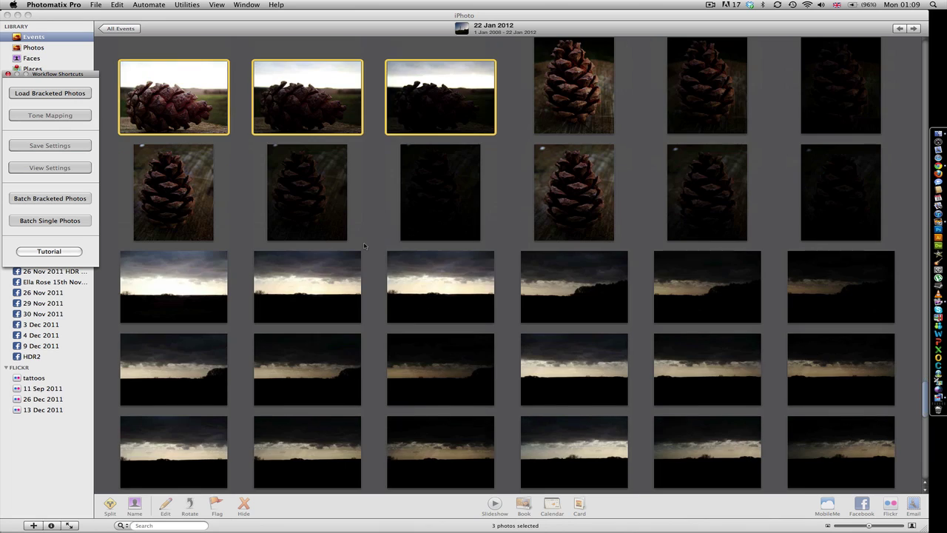